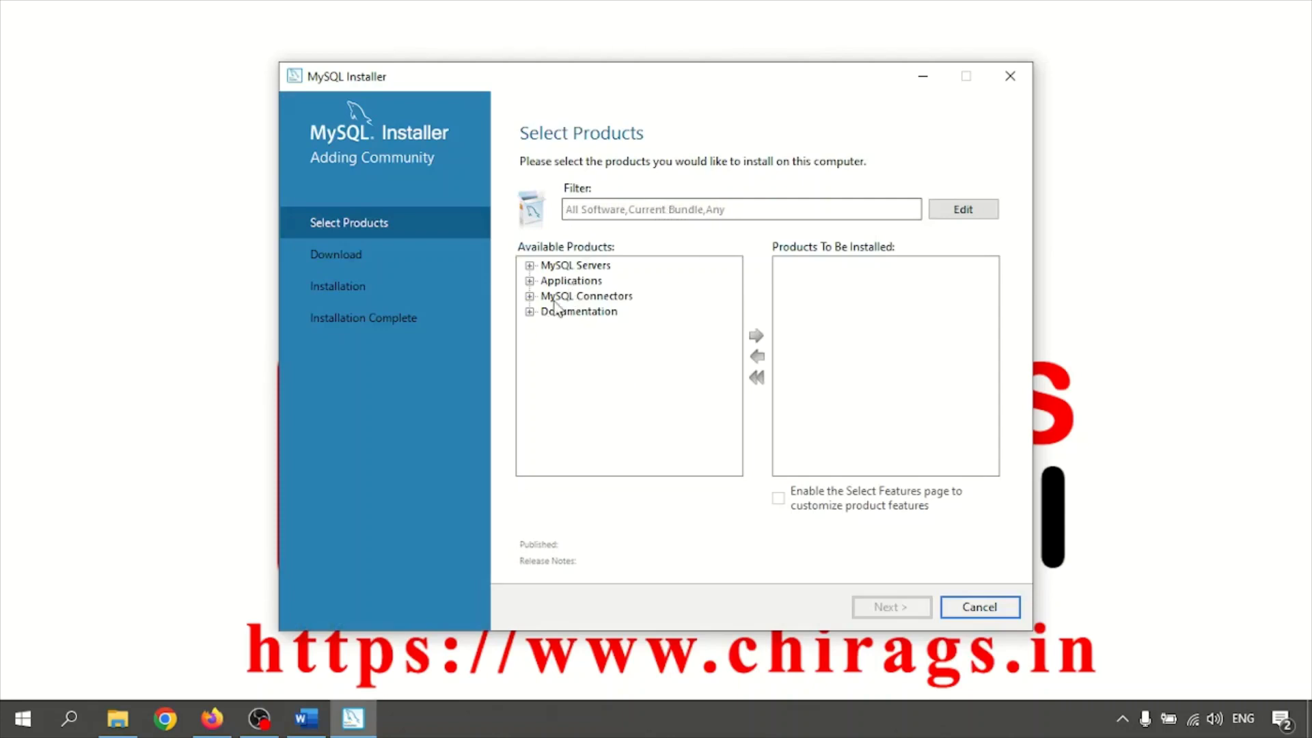
Add MySQL Server 8.0.32 - X64 to the products to be installed.
{"action": "left_click", "coordinate": [529, 265]}
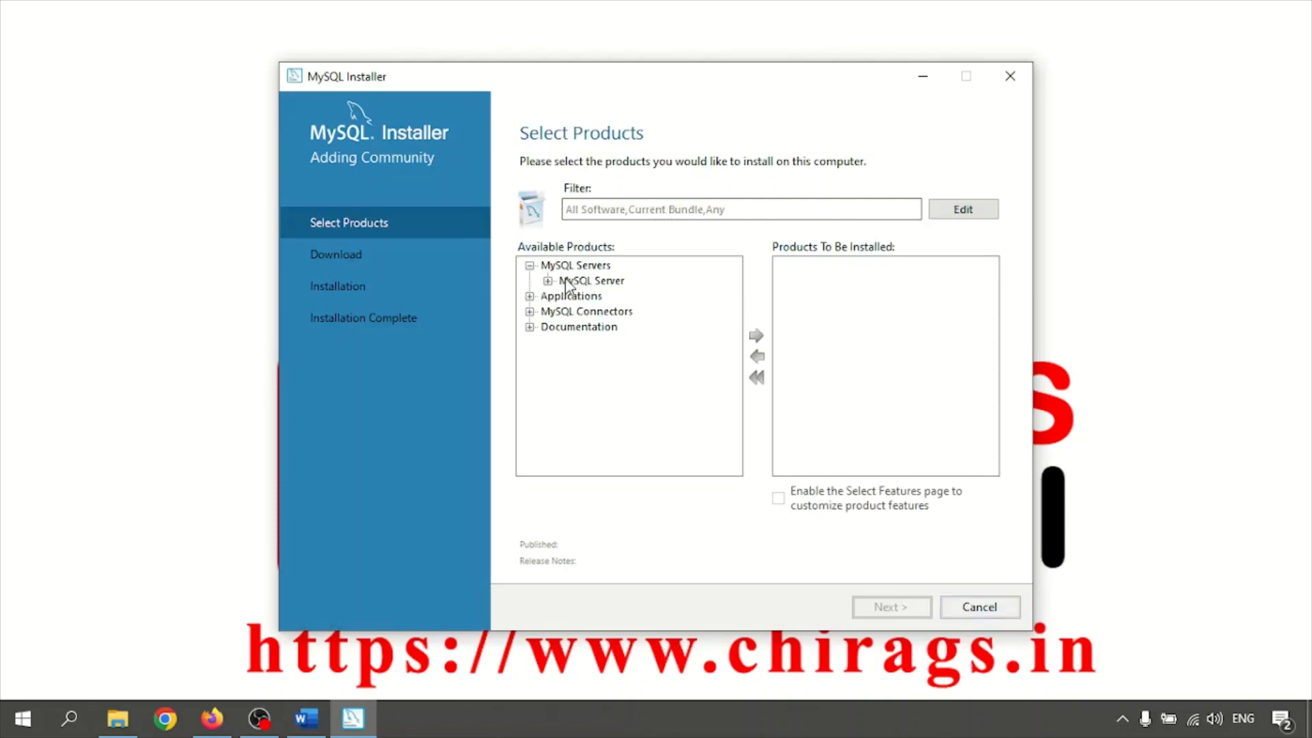
{"action": "left_click", "coordinate": [548, 281]}
{"action": "left_click", "coordinate": [622, 300]}
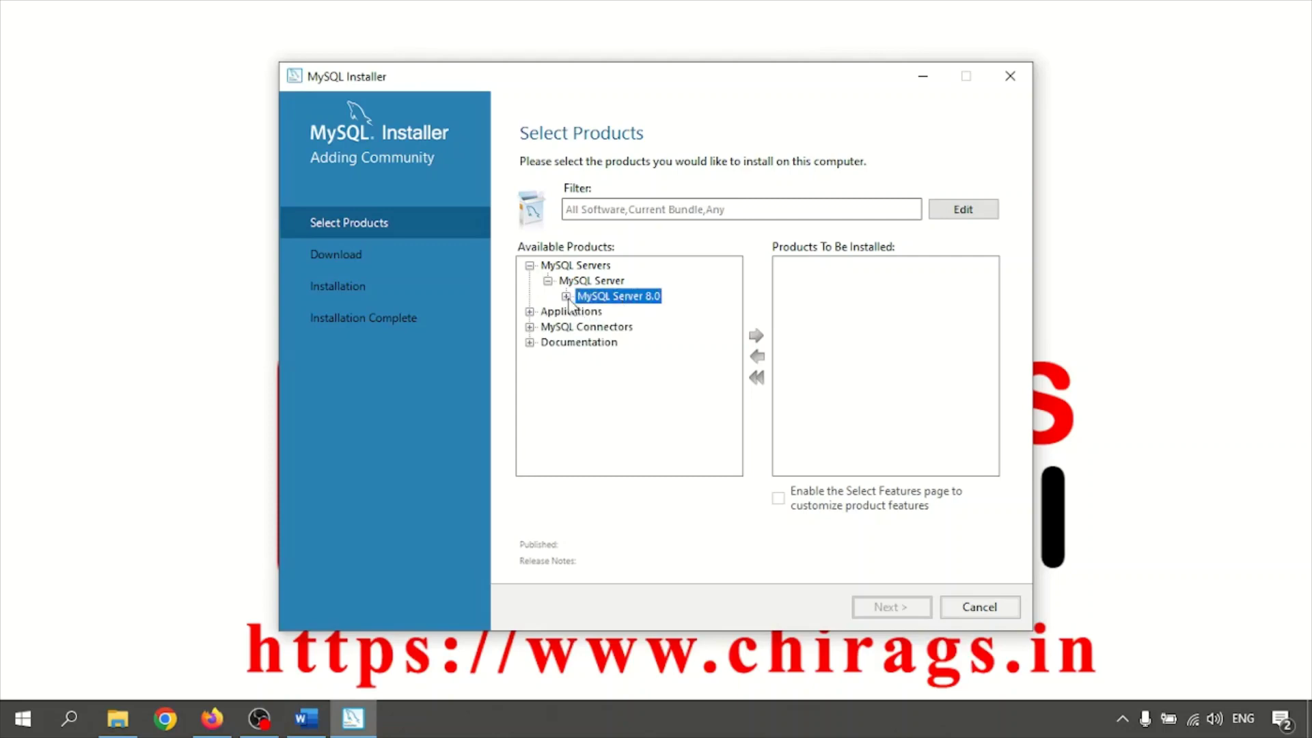
{"action": "left_click", "coordinate": [567, 296]}
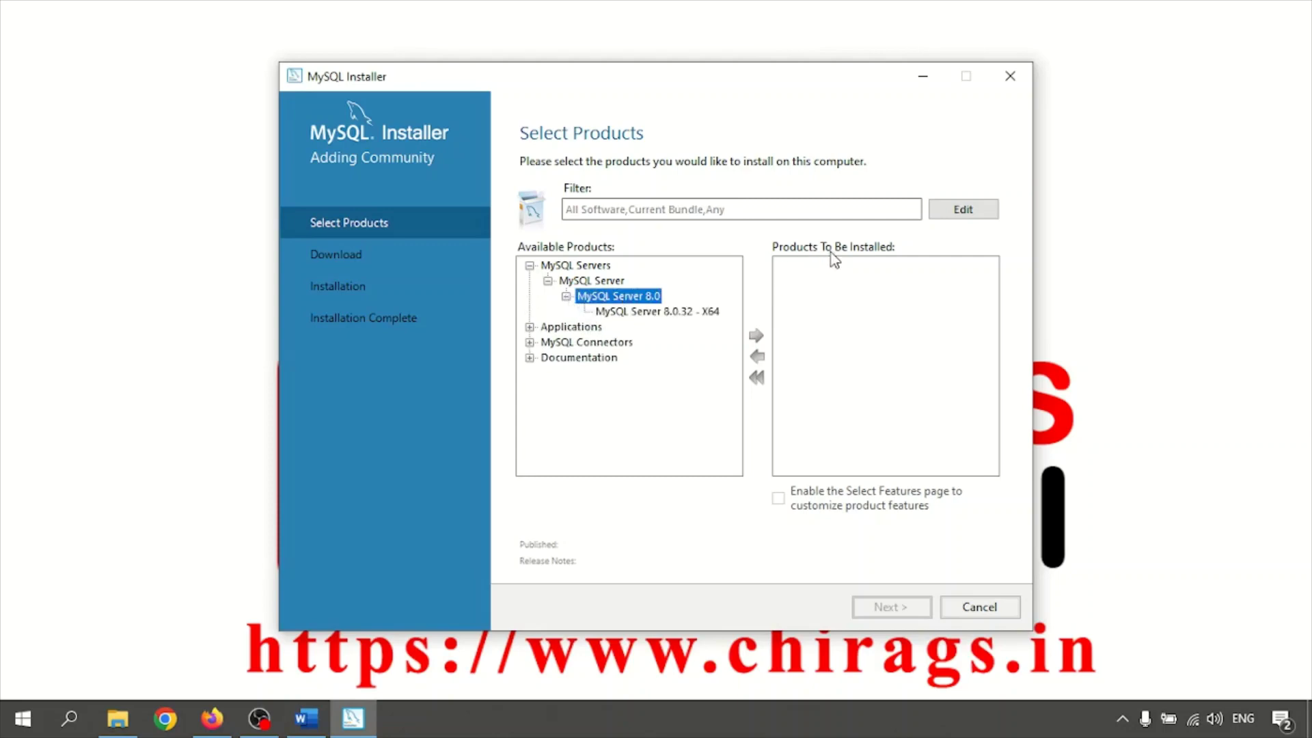
{"action": "left_click", "coordinate": [558, 266]}
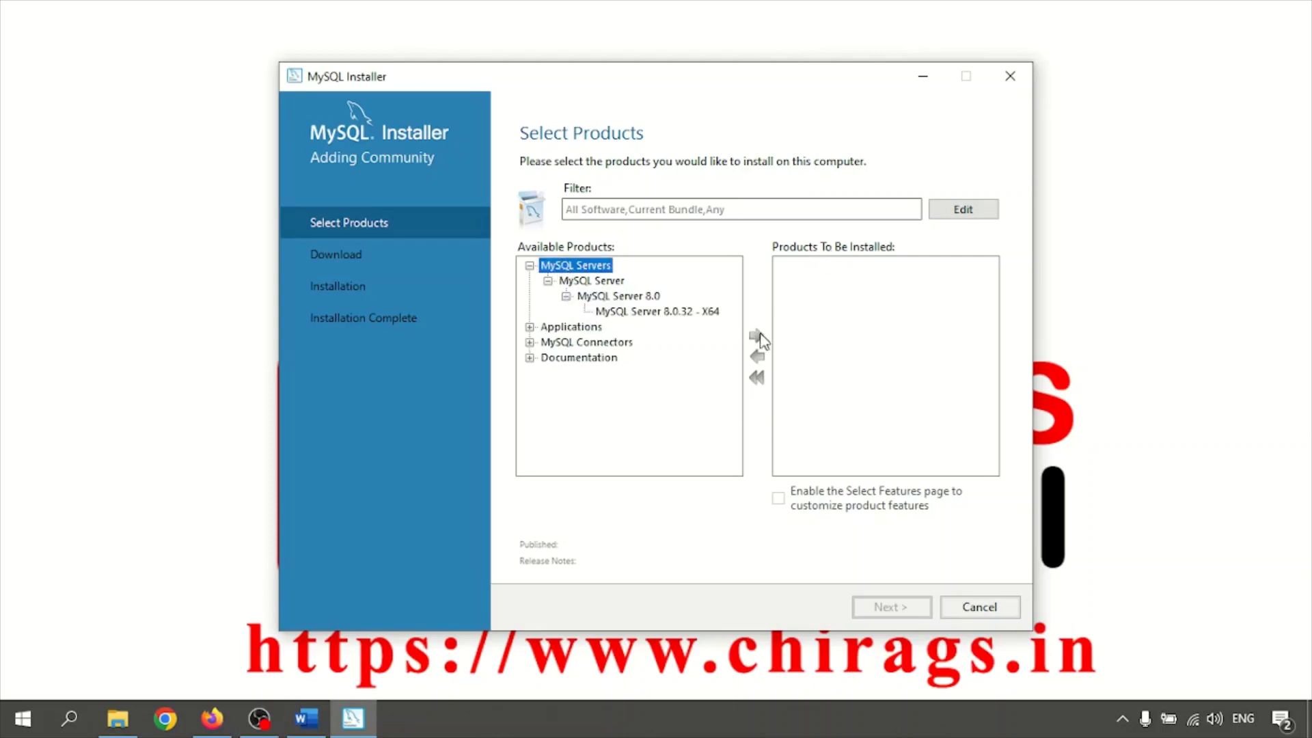
{"action": "left_click", "coordinate": [639, 313]}
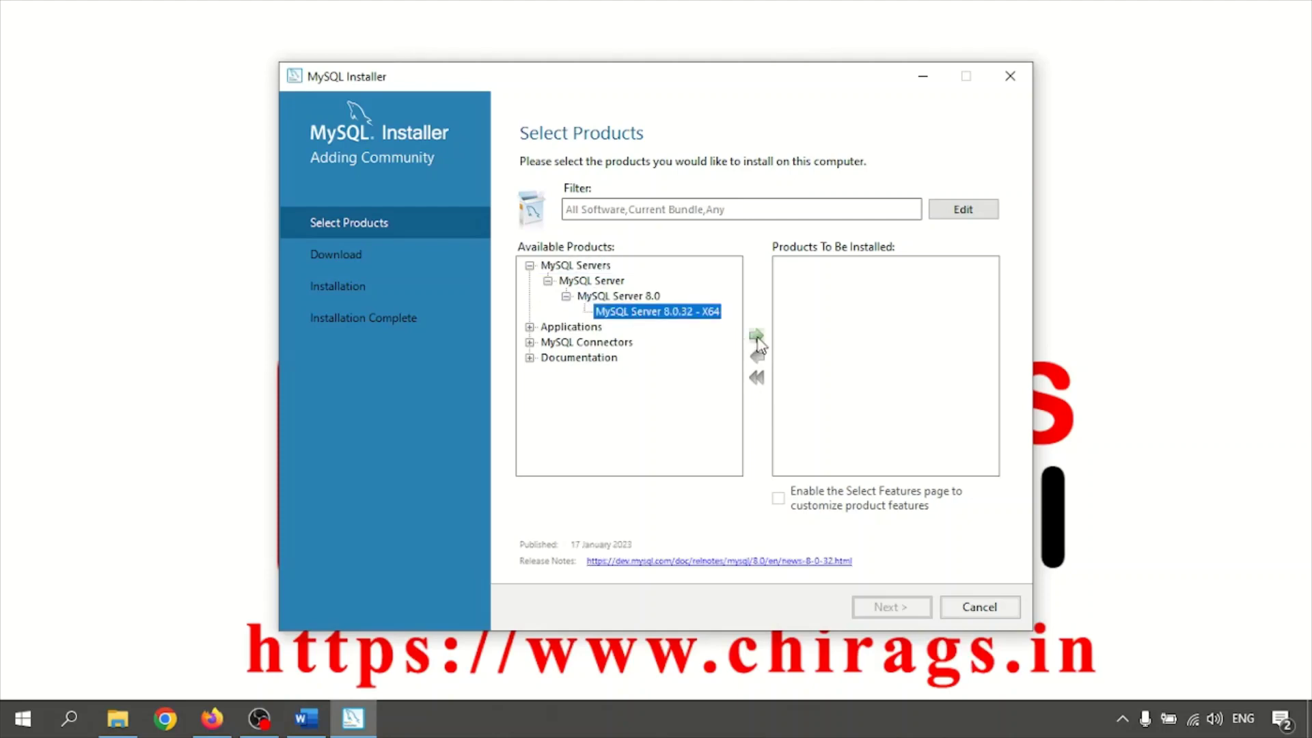
{"action": "left_click", "coordinate": [638, 294]}
{"action": "left_click", "coordinate": [657, 312]}
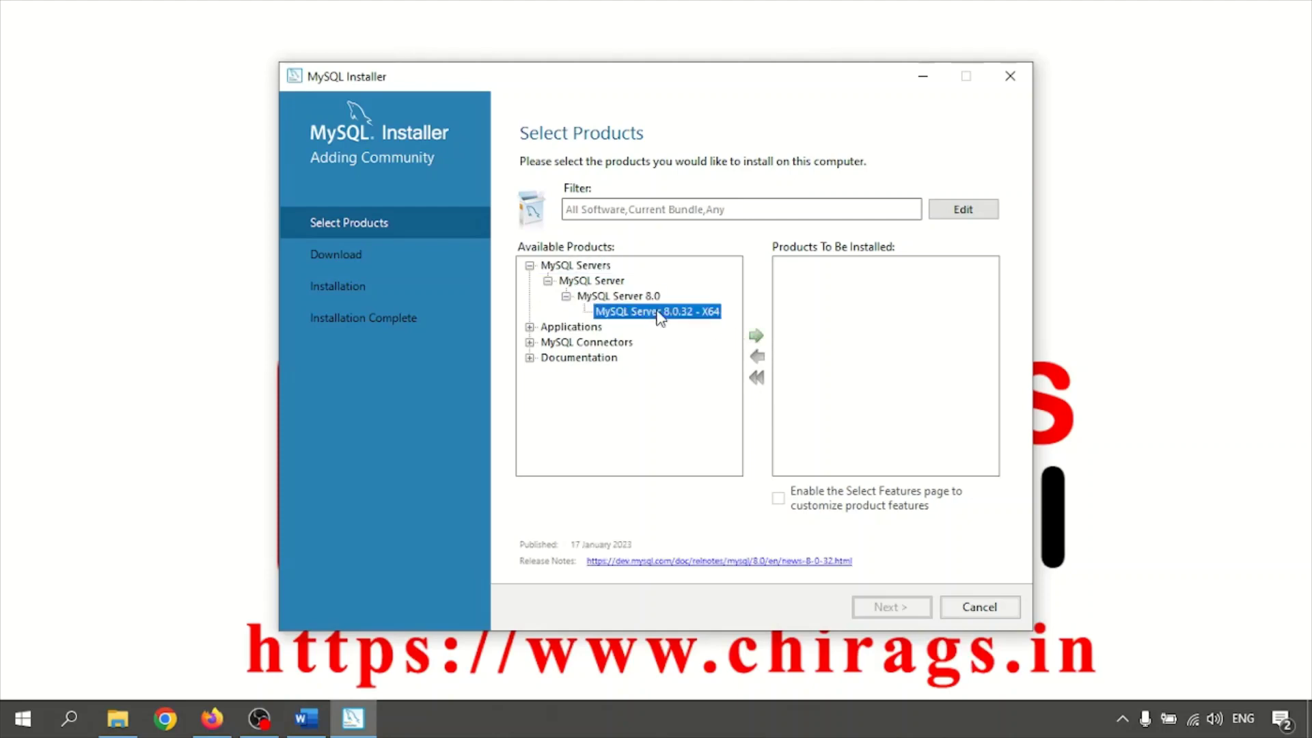
{"action": "left_click", "coordinate": [758, 336]}
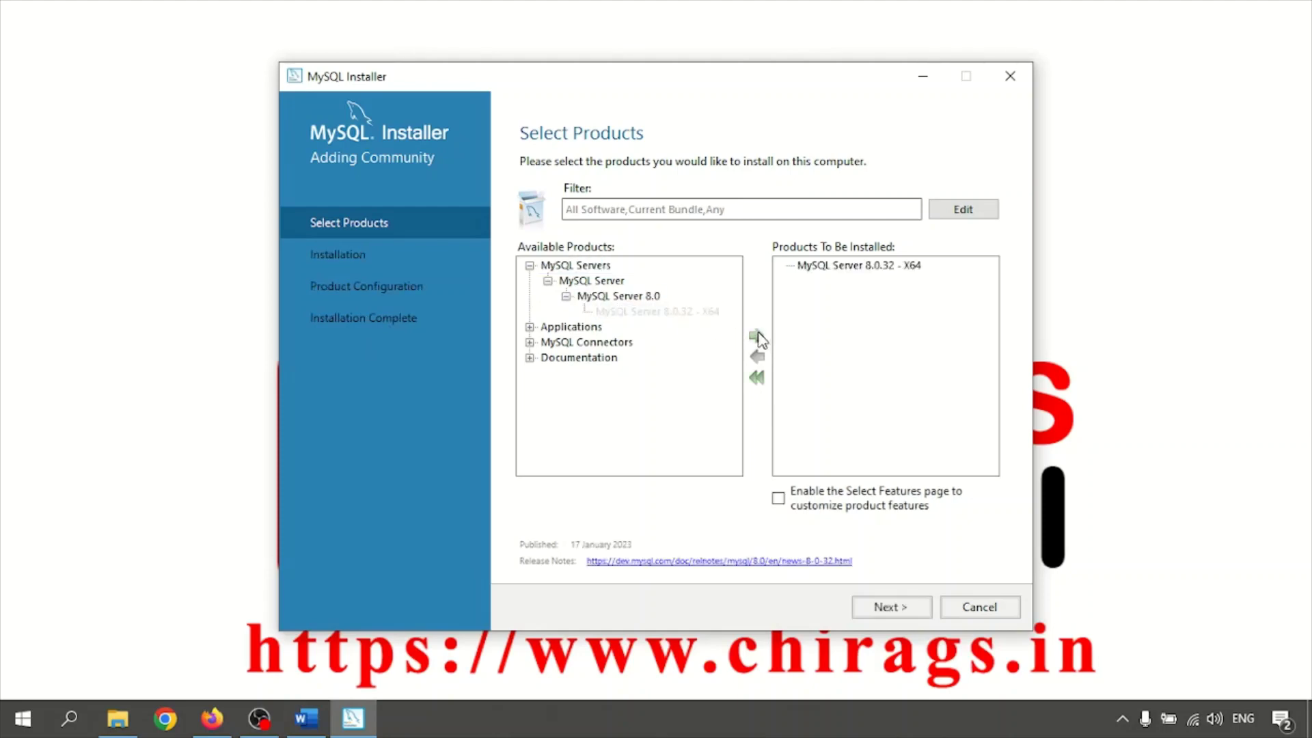
Add MySQL Workbench 8.0.32 - X64 from the applications to the products to be installed.
{"action": "left_click", "coordinate": [530, 327]}
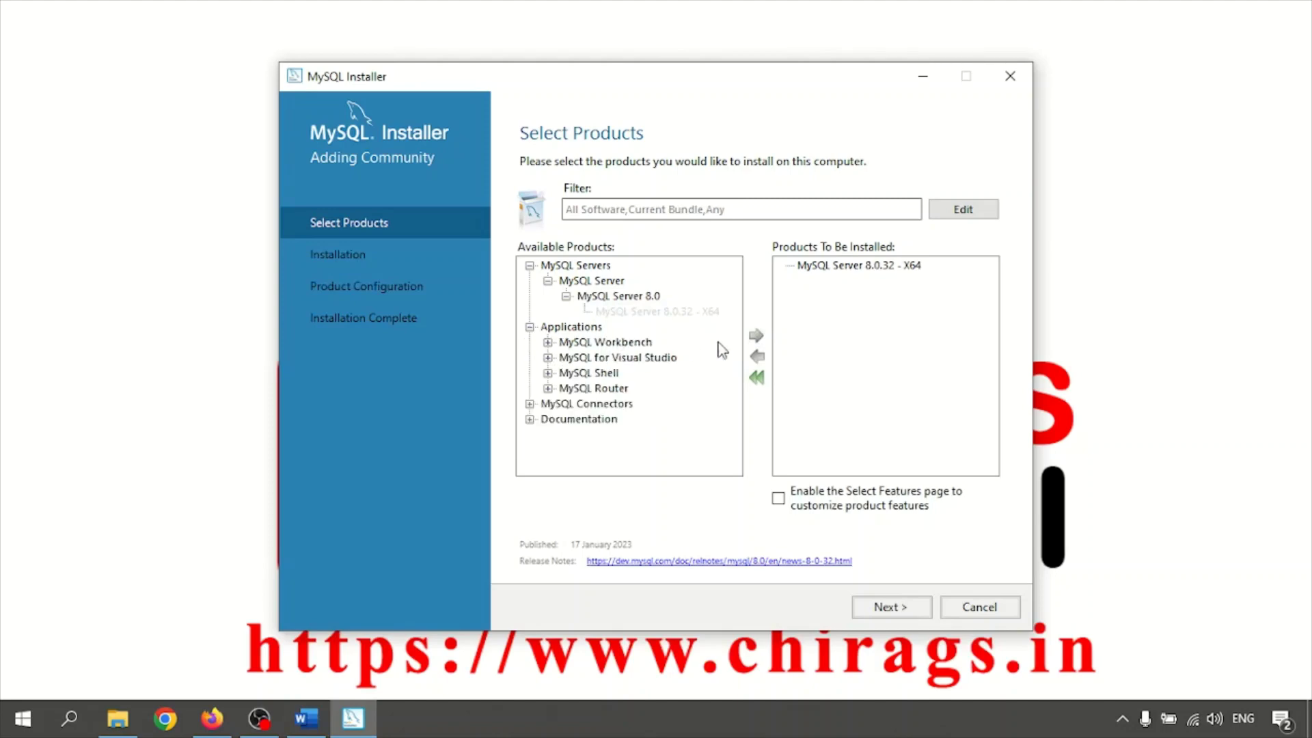
{"action": "left_click", "coordinate": [548, 342]}
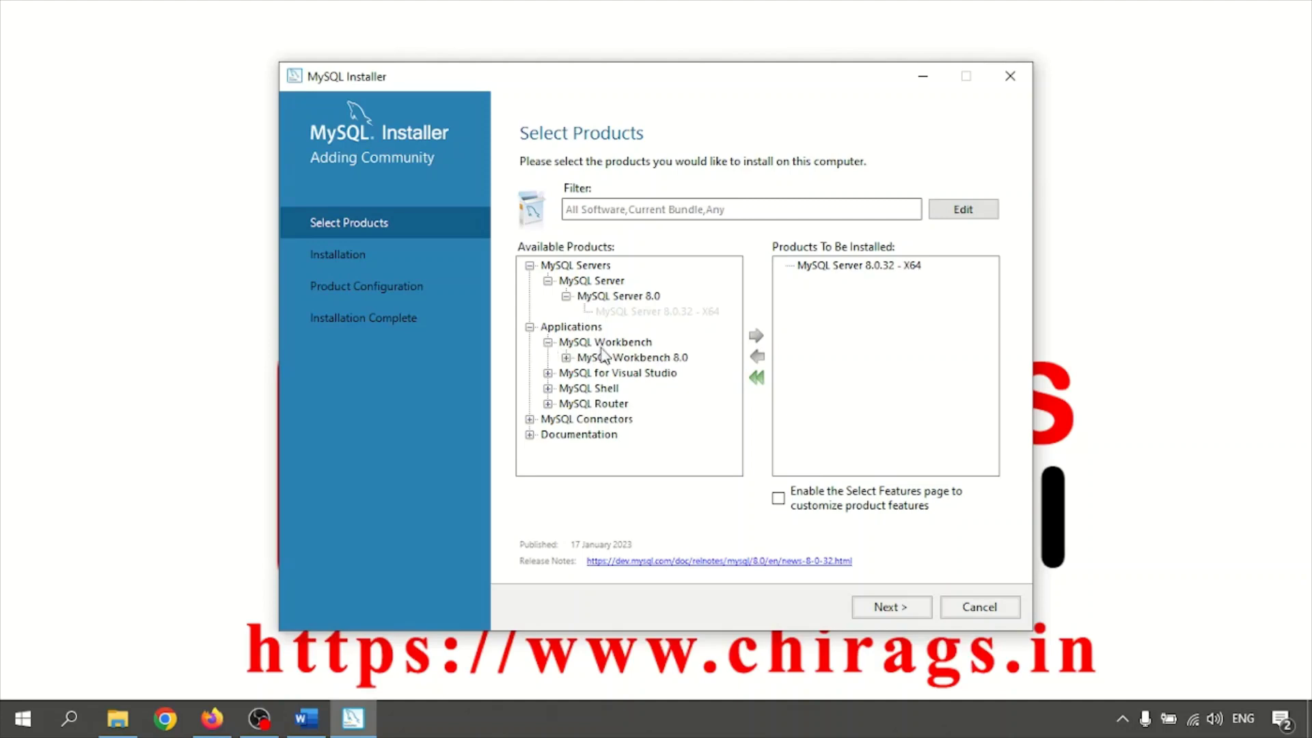
{"action": "left_click", "coordinate": [566, 357]}
{"action": "left_click", "coordinate": [647, 374]}
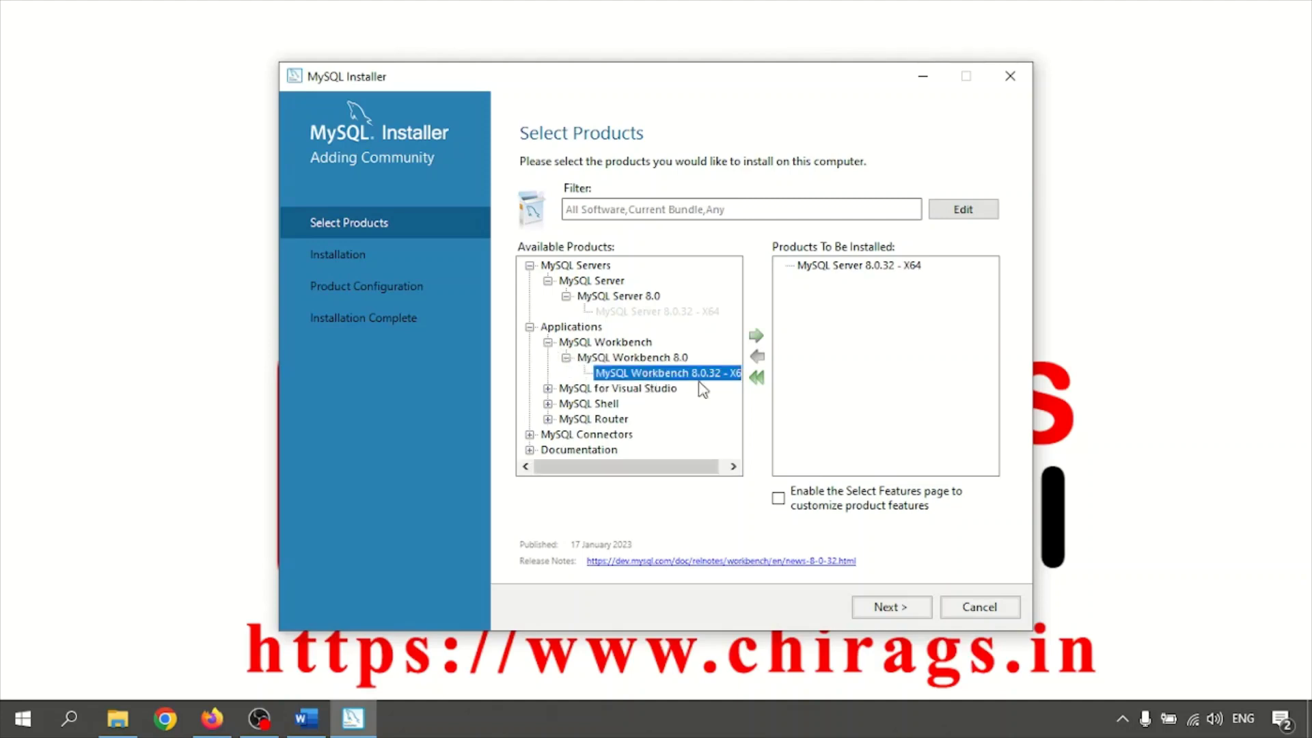
{"action": "left_click", "coordinate": [757, 339]}
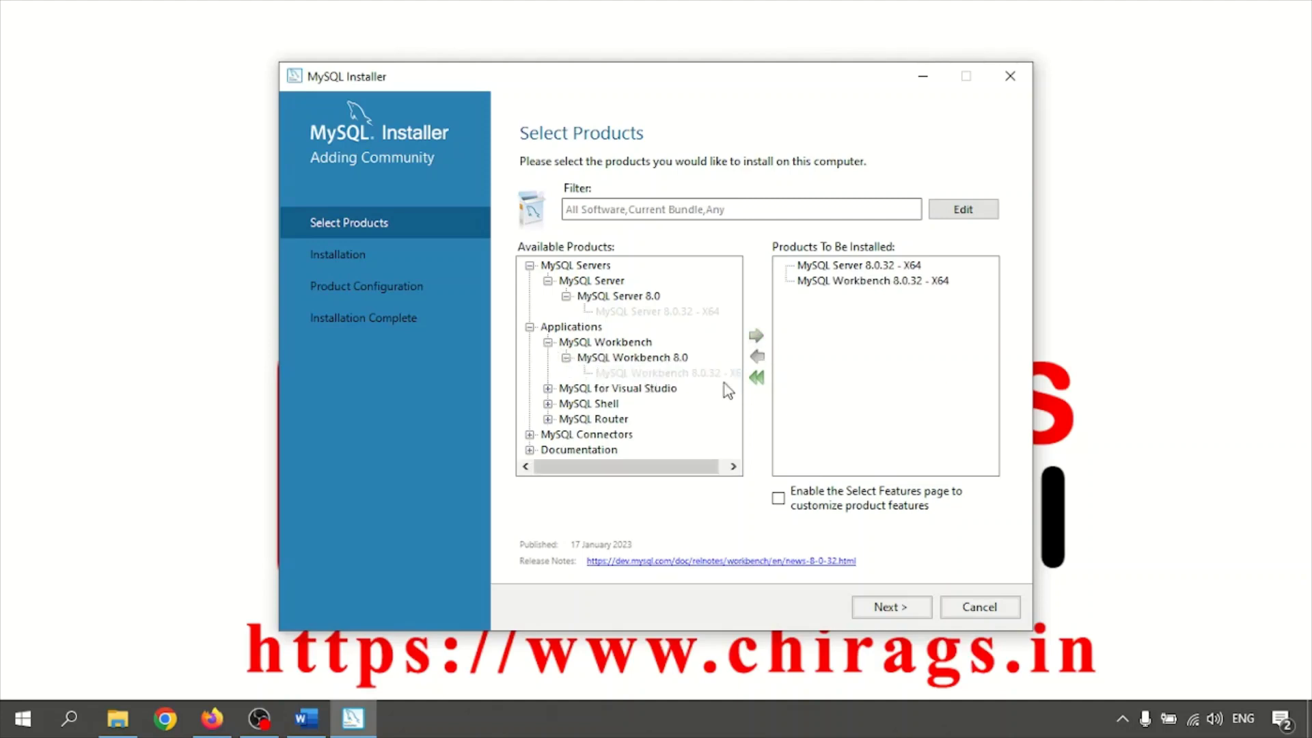
Add MySQL Shell 8.0.32 - X64 from the applications to the products to be installed.
{"action": "left_click", "coordinate": [548, 403]}
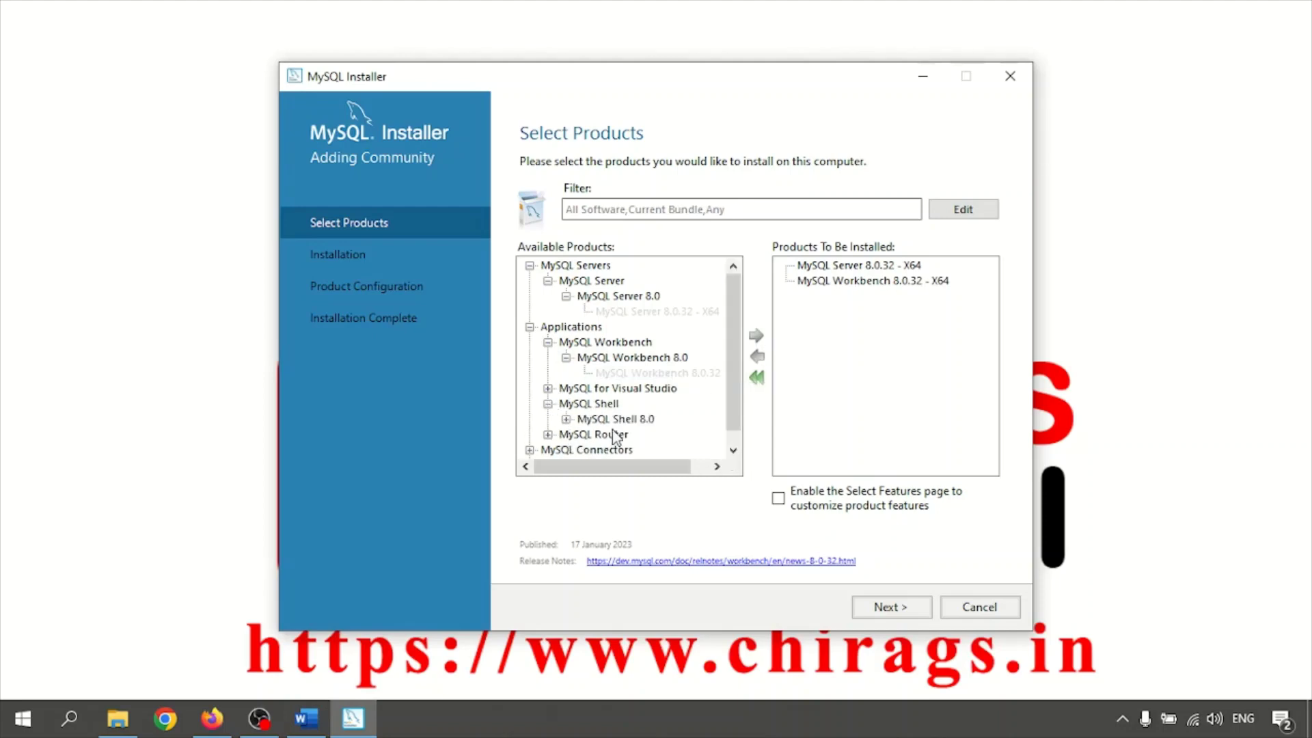
{"action": "left_click", "coordinate": [566, 419]}
{"action": "left_click", "coordinate": [652, 435]}
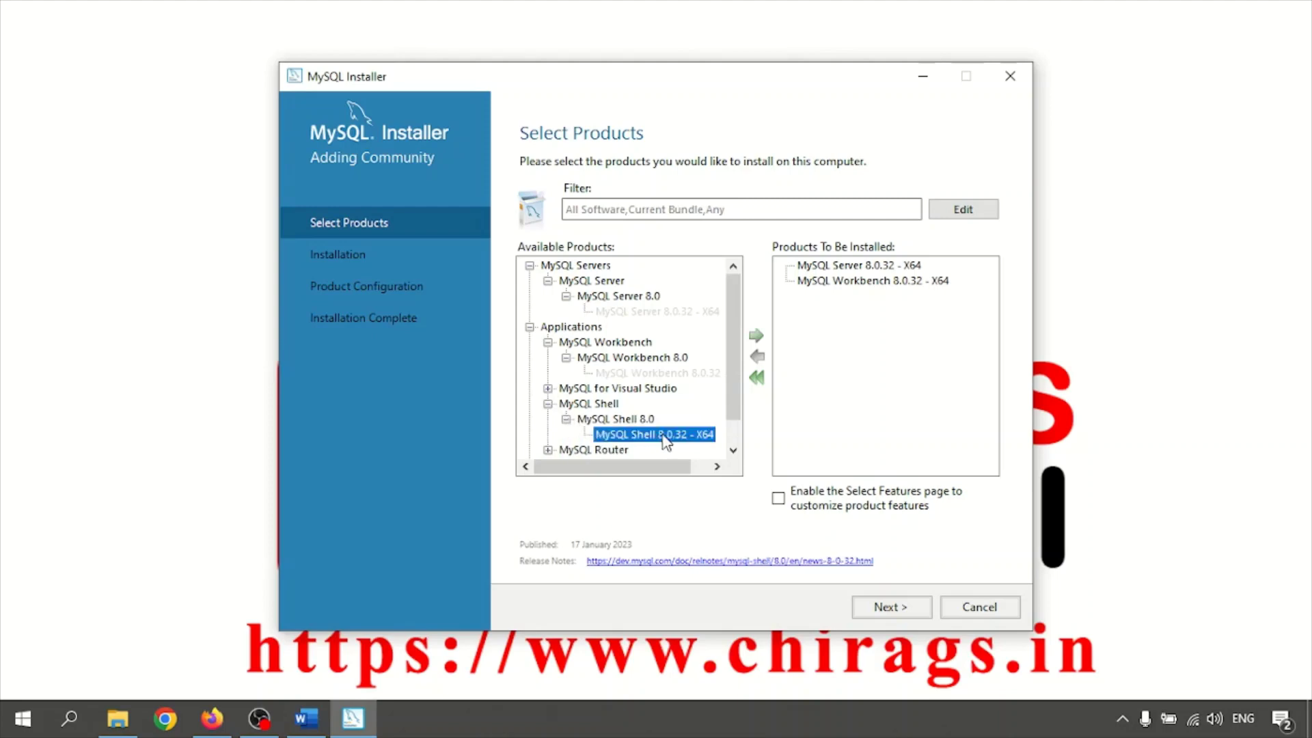
{"action": "left_click", "coordinate": [756, 338]}
Look through the available products under MySQL Connectors and collapse that category again.
{"action": "scroll", "coordinate": [565, 414], "scroll_direction": "down", "scroll_amount": 1}
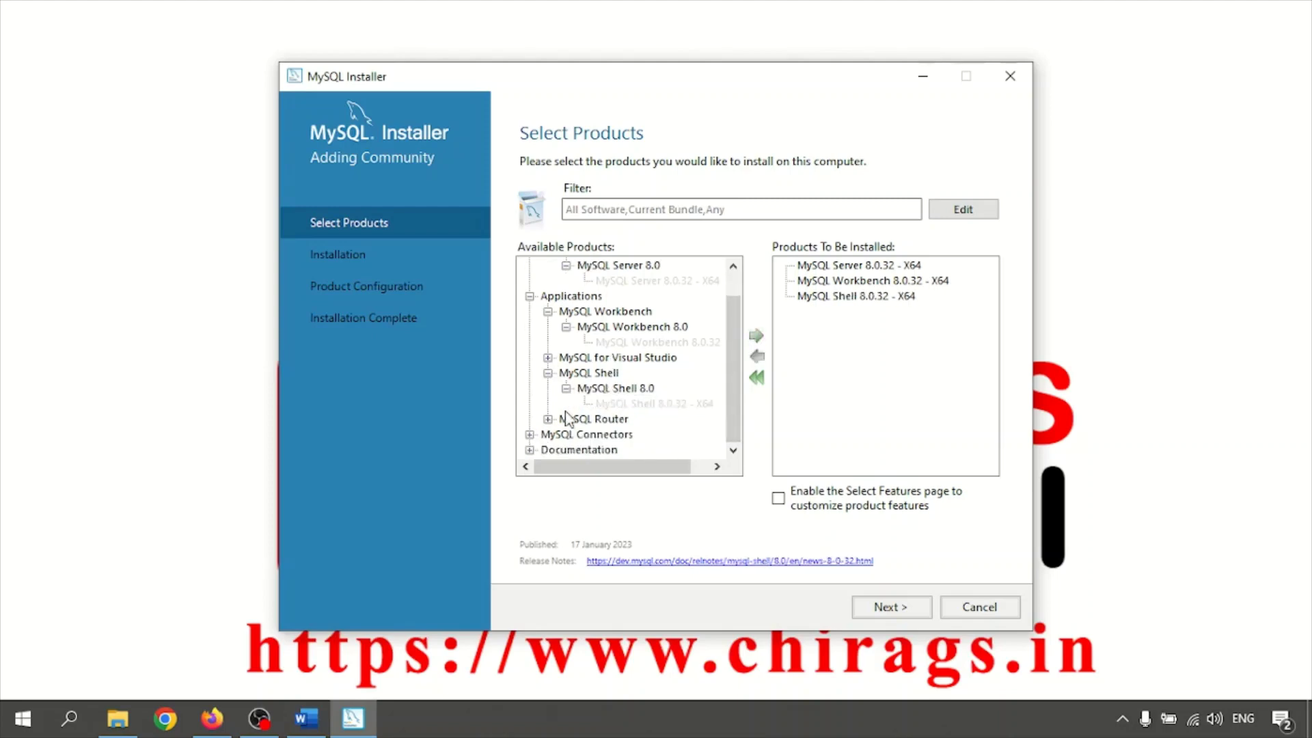
{"action": "left_click", "coordinate": [530, 435]}
{"action": "scroll", "coordinate": [601, 424], "scroll_direction": "down", "scroll_amount": 1}
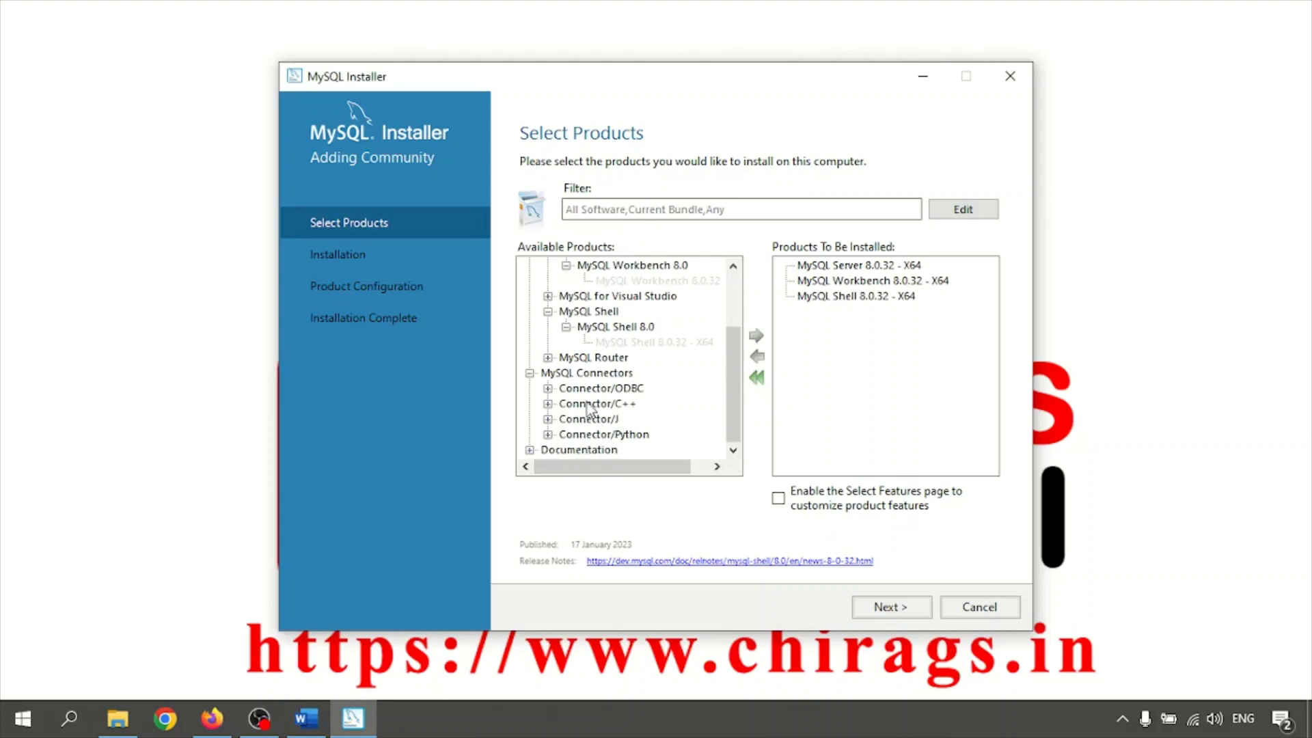
{"action": "left_click", "coordinate": [529, 373]}
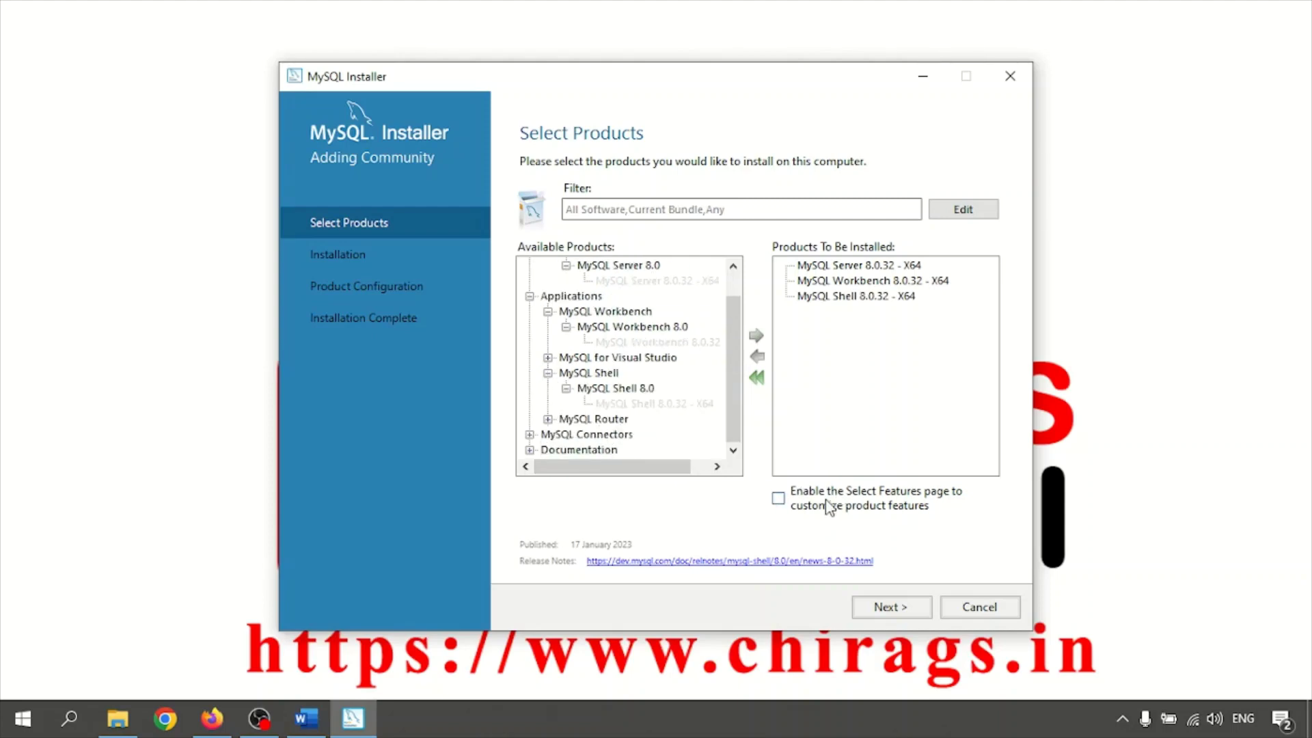
Remove MySQL Shell 8.0.32 - X64 from the products to be installed.
{"action": "left_click", "coordinate": [856, 299]}
{"action": "left_click", "coordinate": [757, 356]}
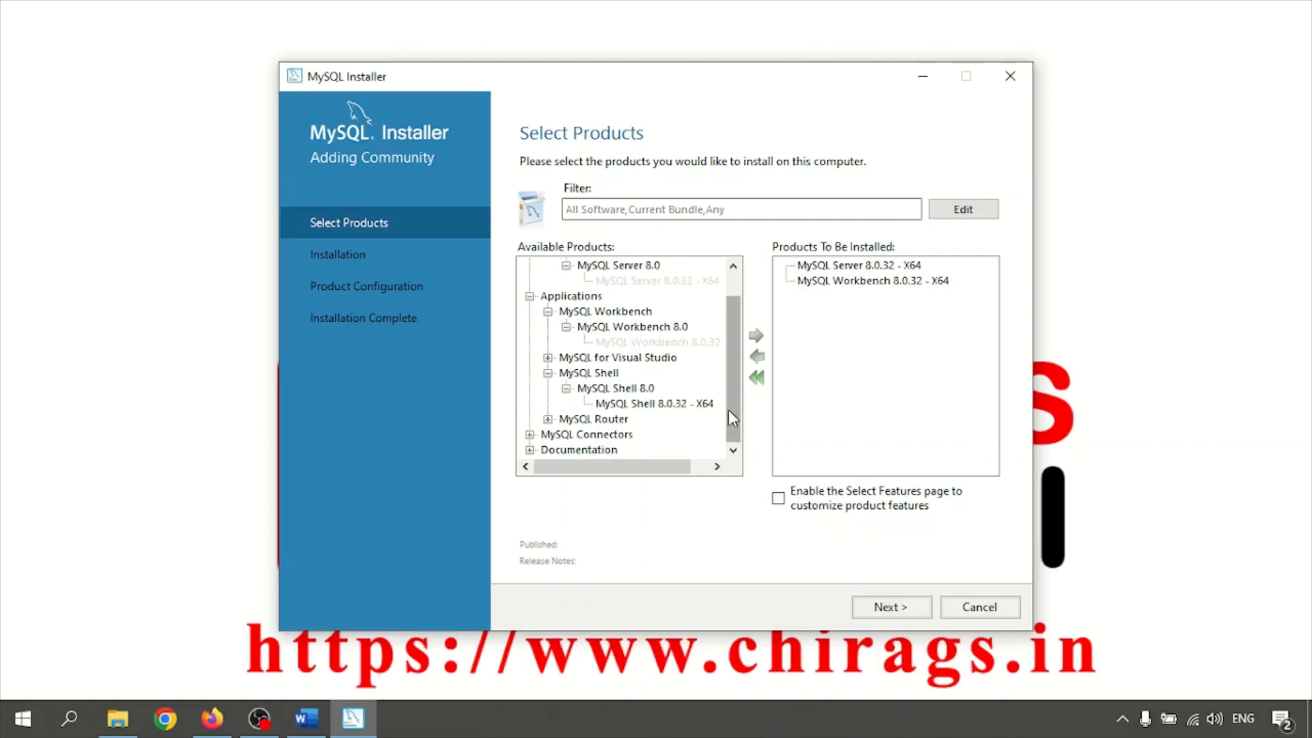
Install the chosen MySQL Server and MySQL Workbench packages with the installation details shown.
{"action": "left_click", "coordinate": [850, 266]}
{"action": "left_click", "coordinate": [859, 281]}
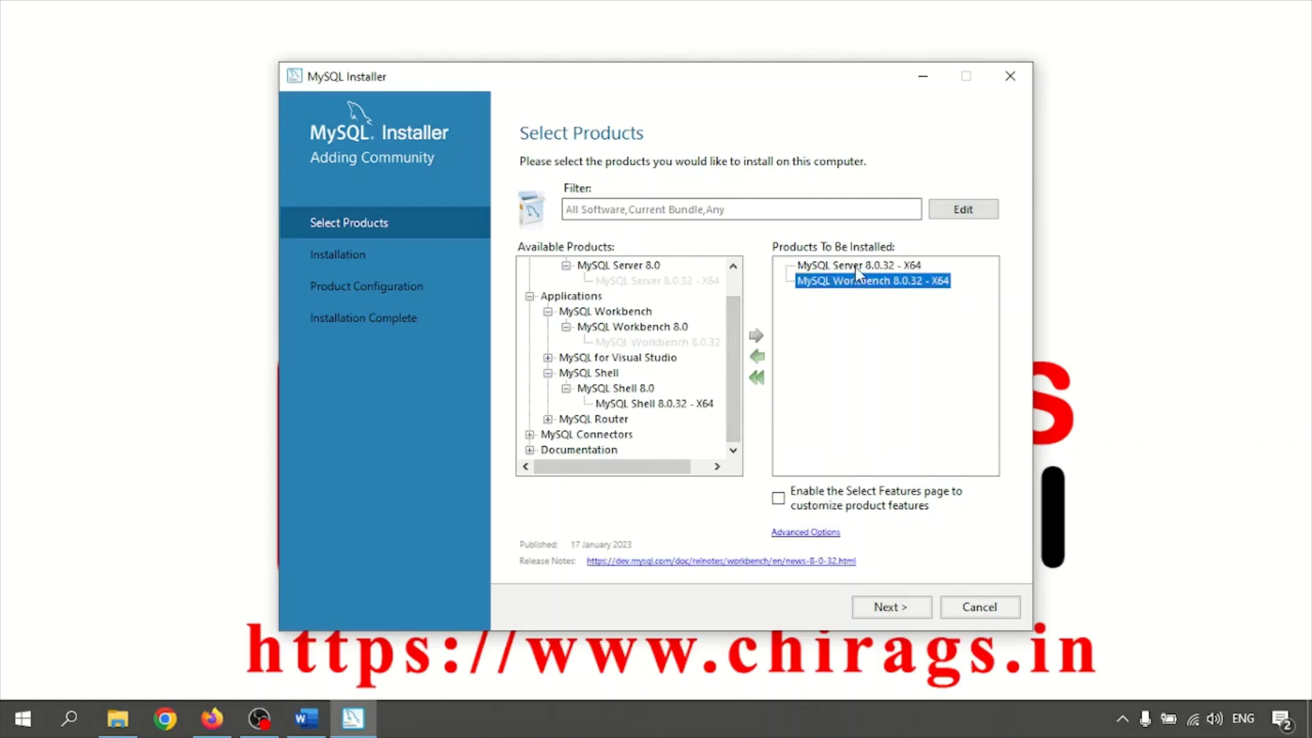
{"action": "left_click", "coordinate": [855, 267]}
{"action": "left_click", "coordinate": [862, 281]}
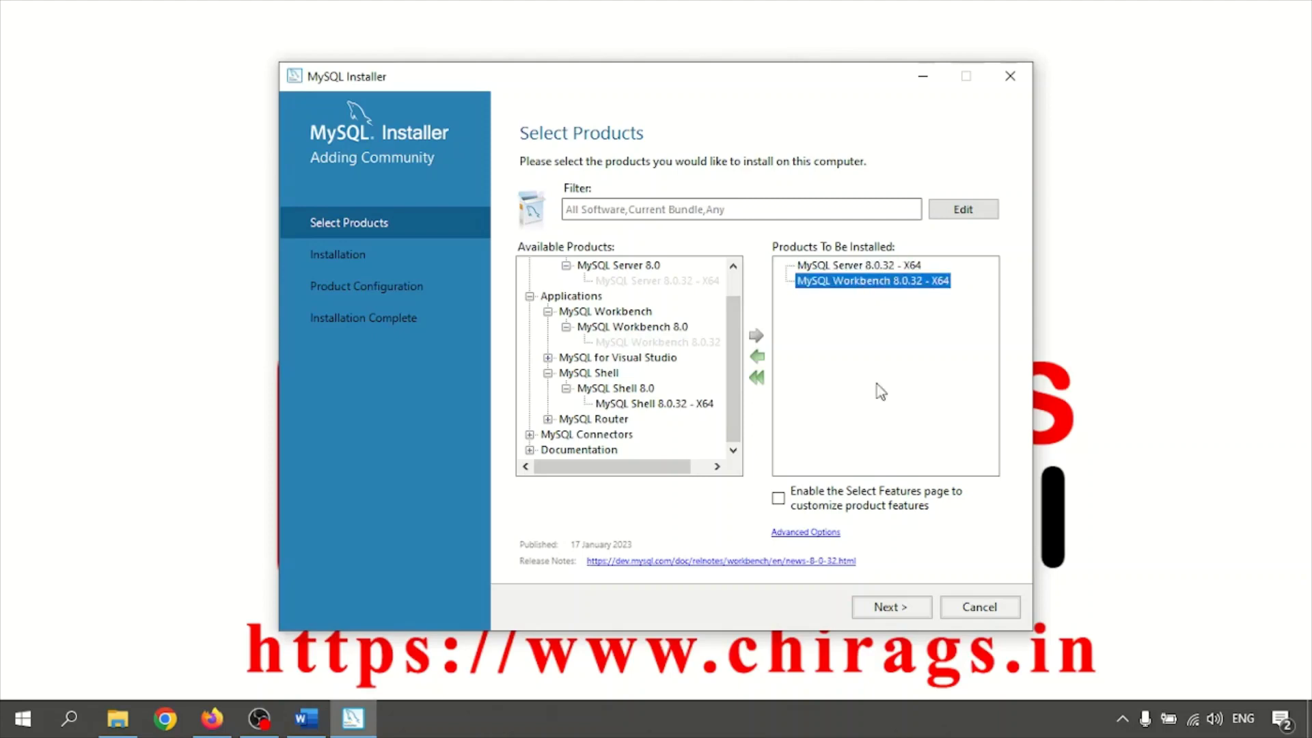
{"action": "left_click", "coordinate": [890, 605]}
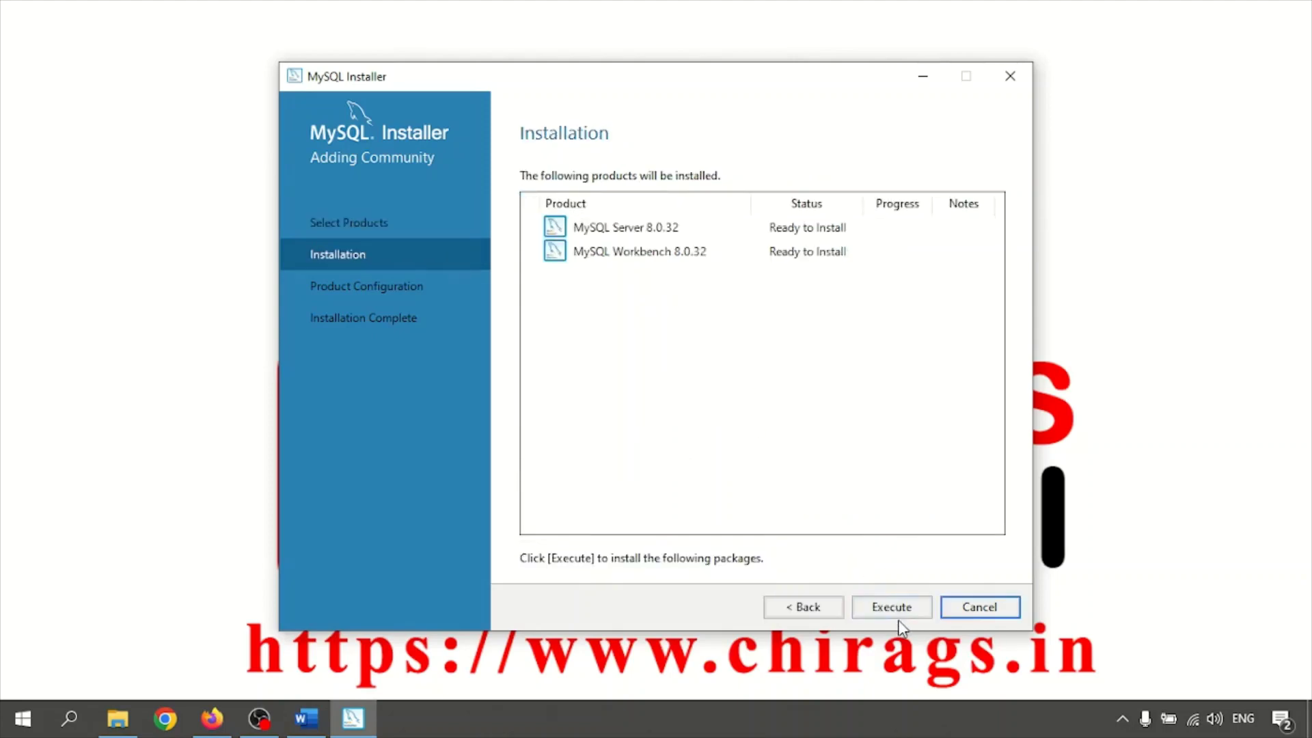
{"action": "left_click", "coordinate": [896, 607]}
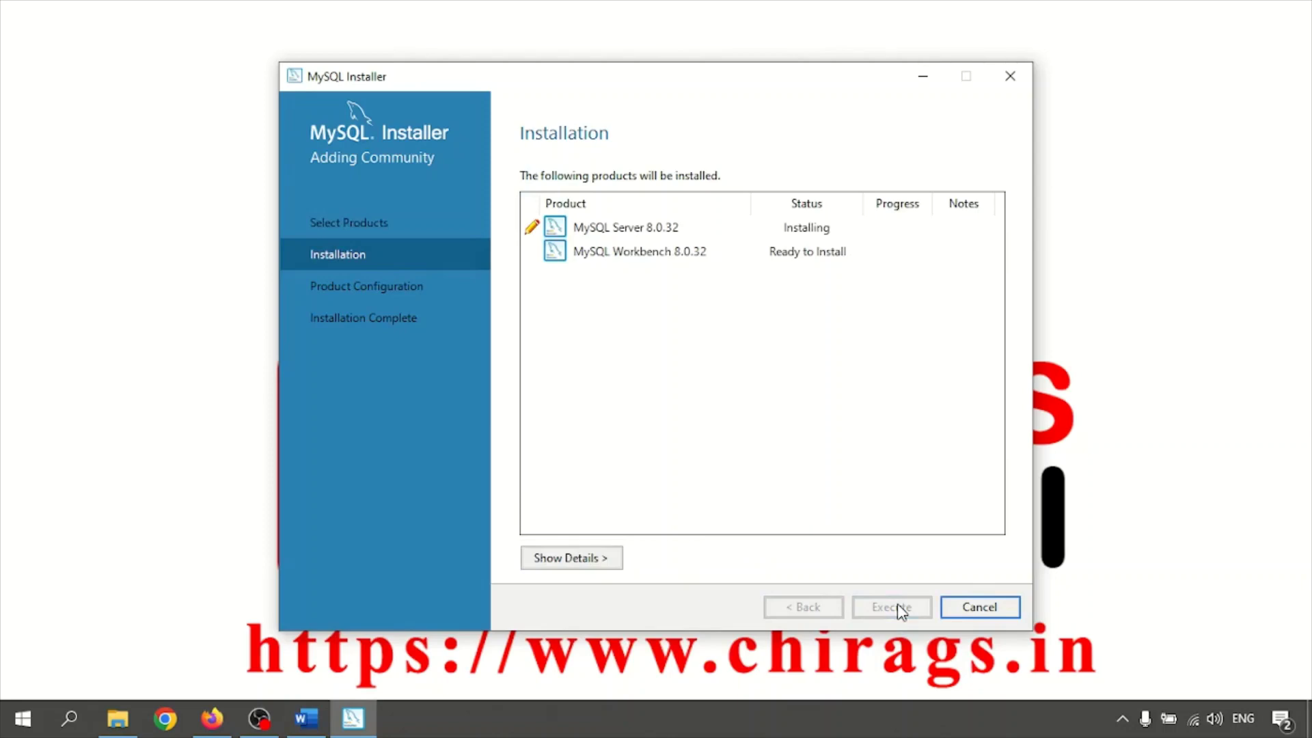
{"action": "left_click", "coordinate": [576, 558]}
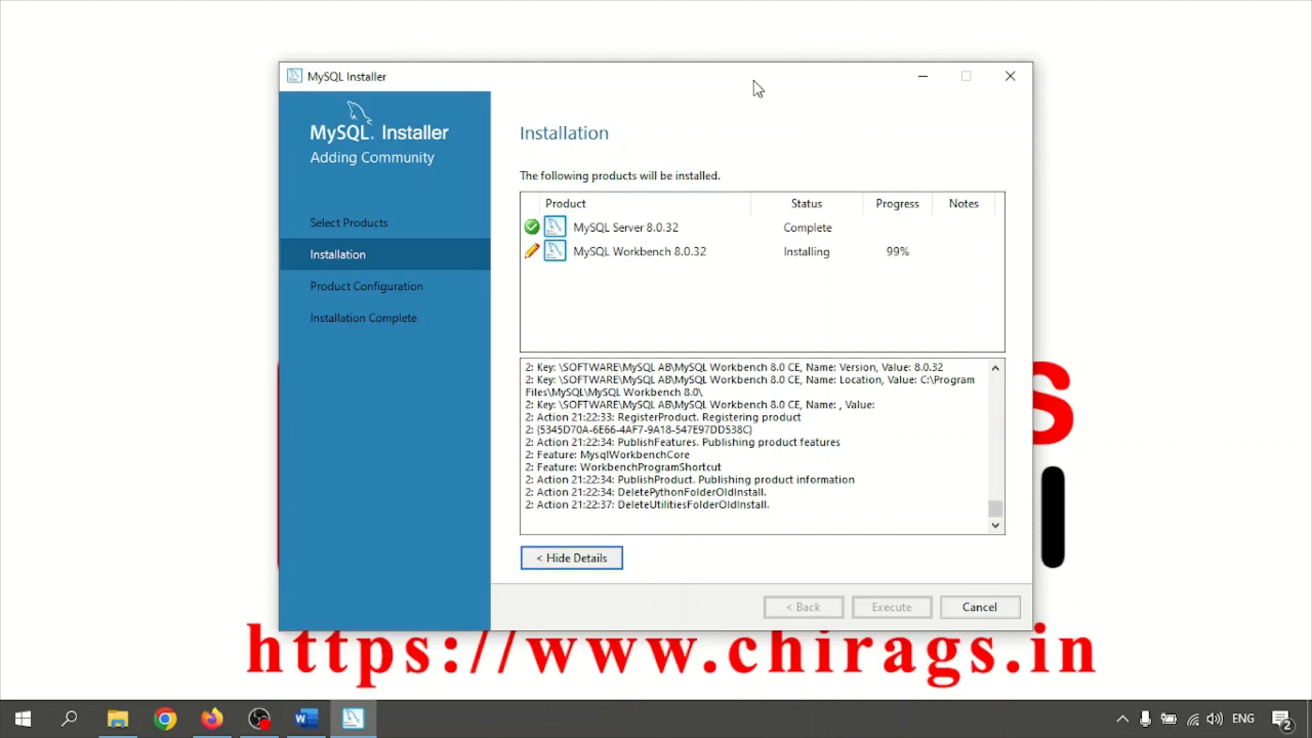
{"action": "left_click_drag", "start_coordinate": [753, 80], "coordinate": [773, 59]}
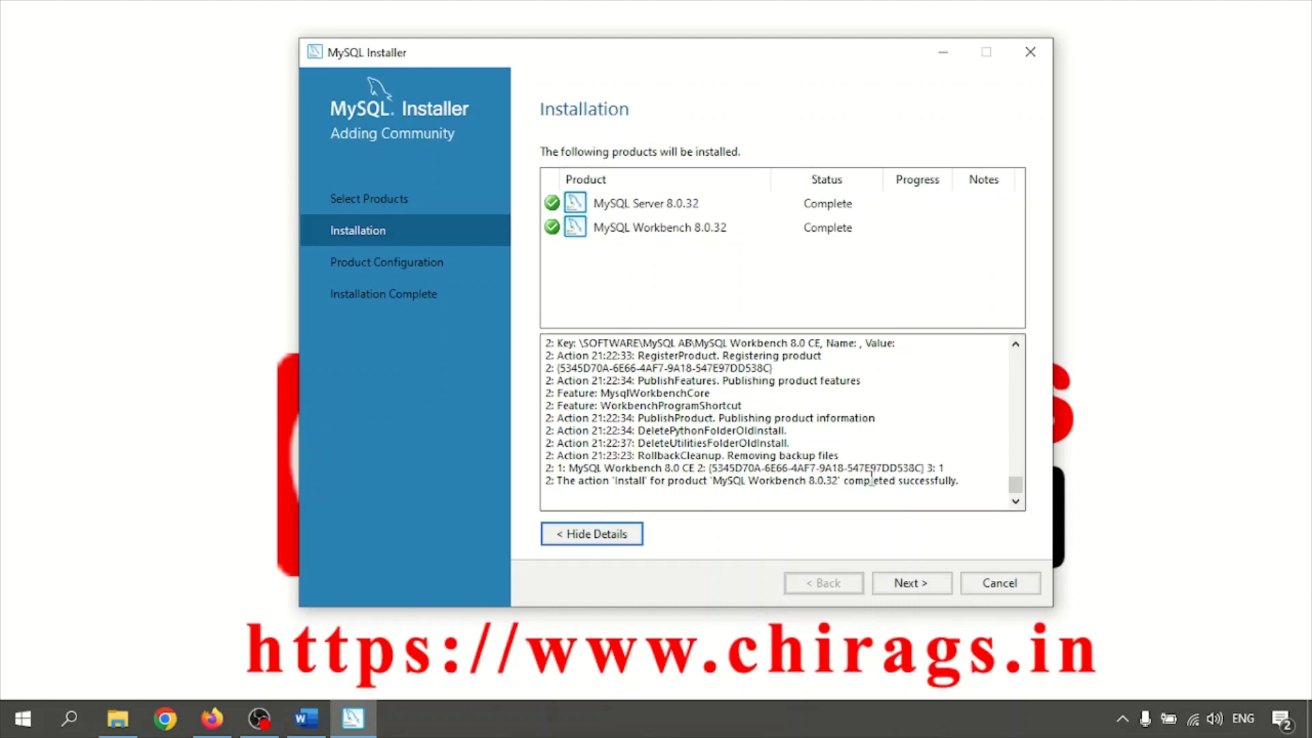
Start configuring MySQL Server and accept the default networking settings with Development Computer as the config type.
{"action": "left_click", "coordinate": [911, 584]}
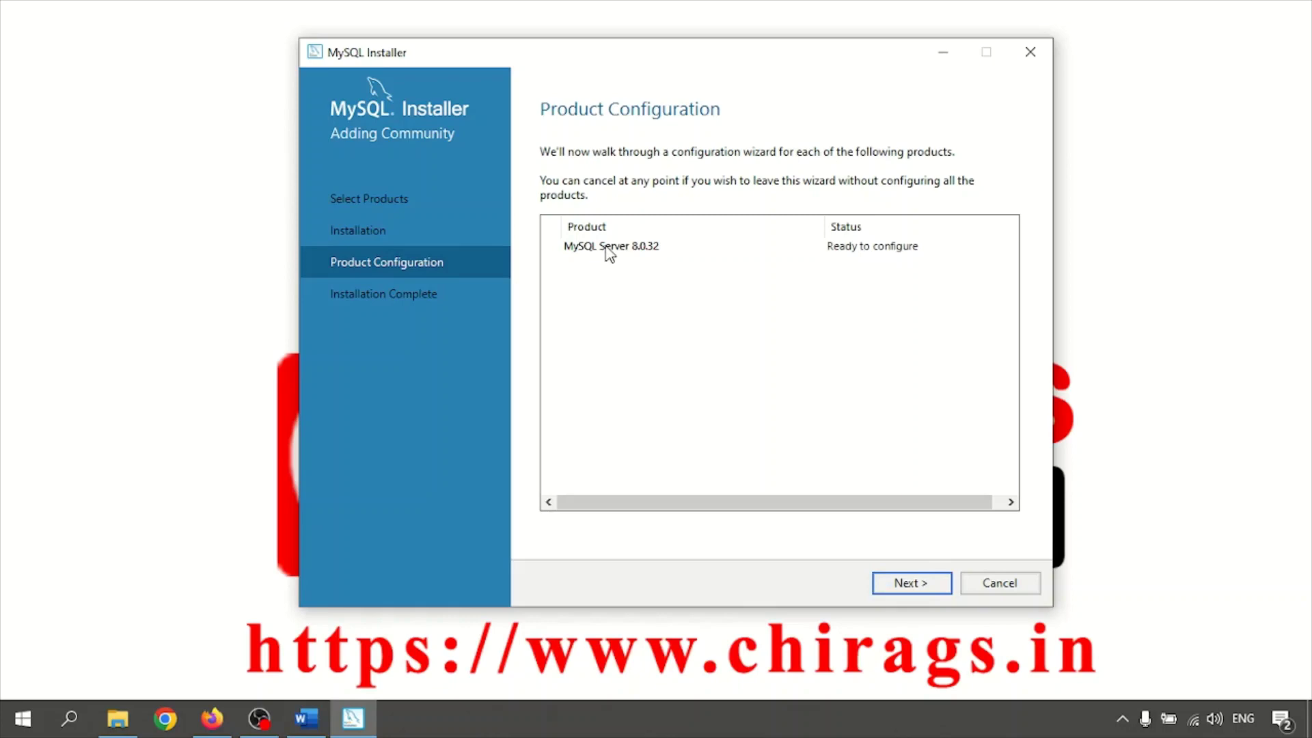
{"action": "left_click", "coordinate": [911, 583]}
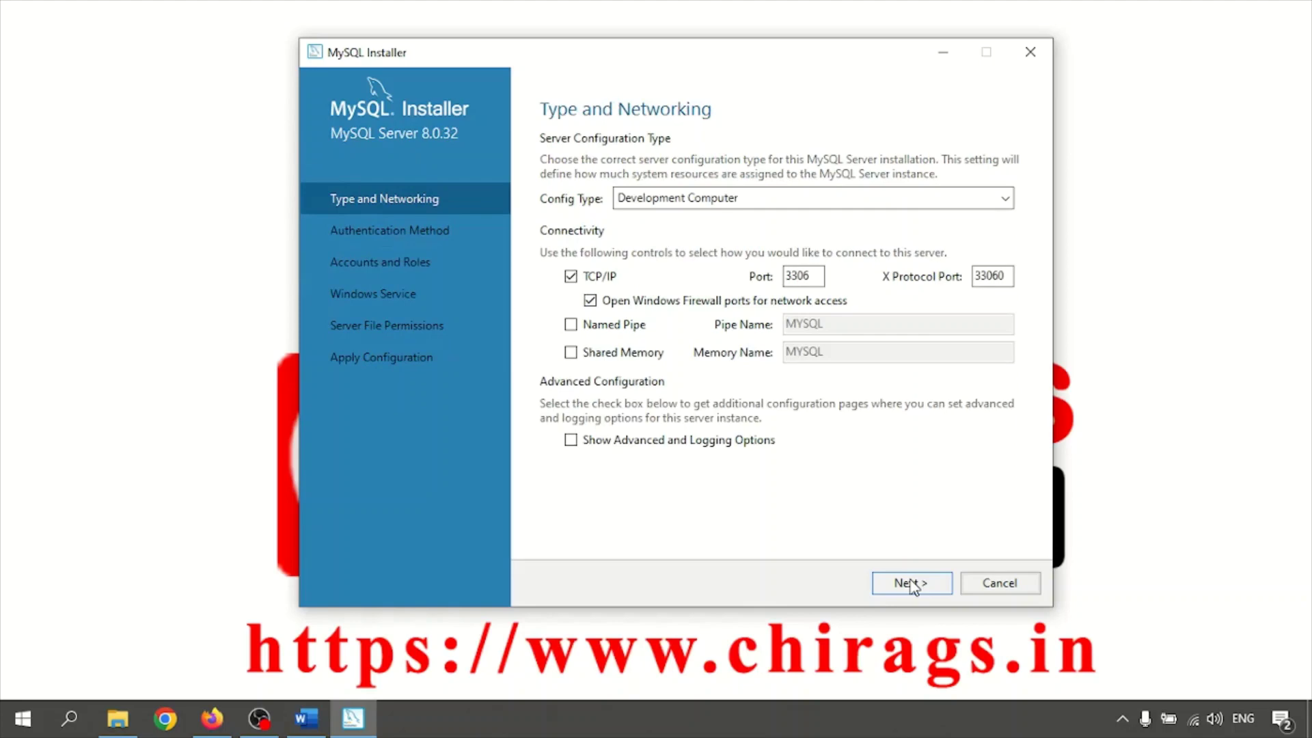
{"action": "left_click", "coordinate": [689, 201]}
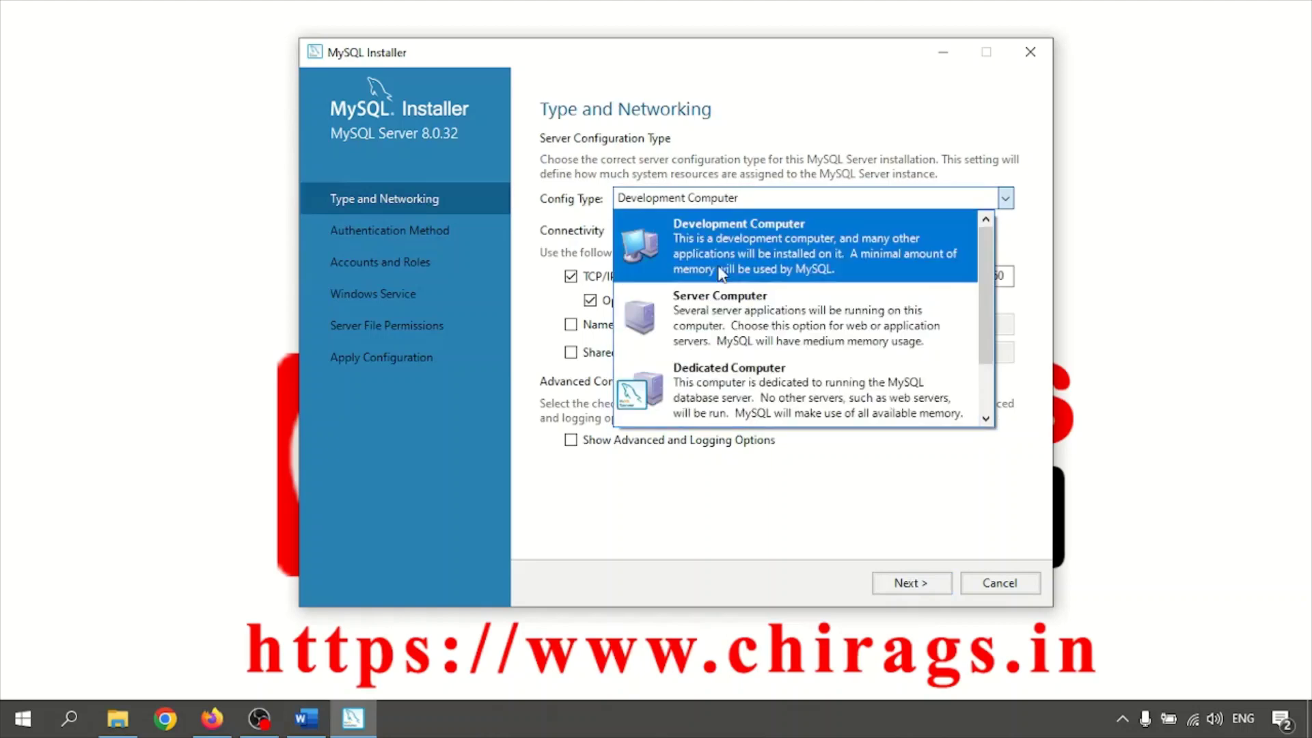
{"action": "left_click", "coordinate": [719, 243]}
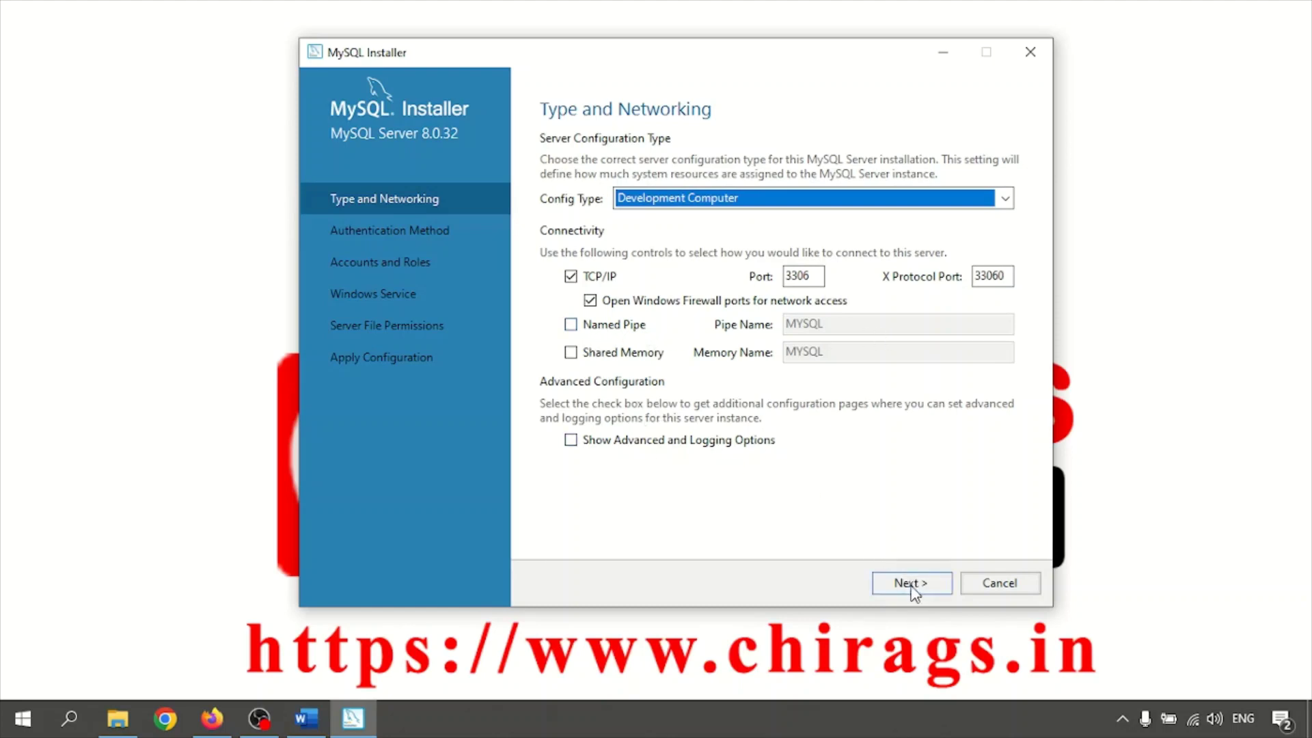
{"action": "left_click", "coordinate": [571, 440]}
{"action": "left_click", "coordinate": [570, 440]}
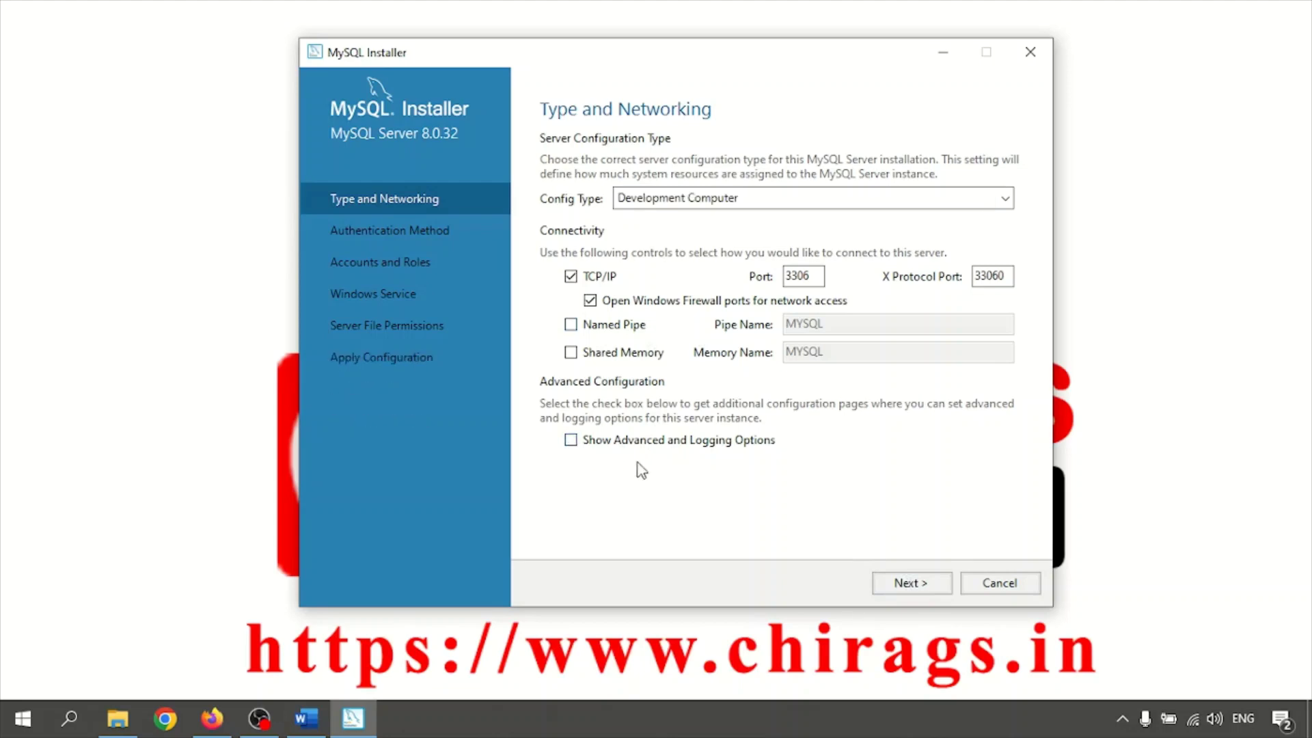
{"action": "left_click", "coordinate": [908, 583]}
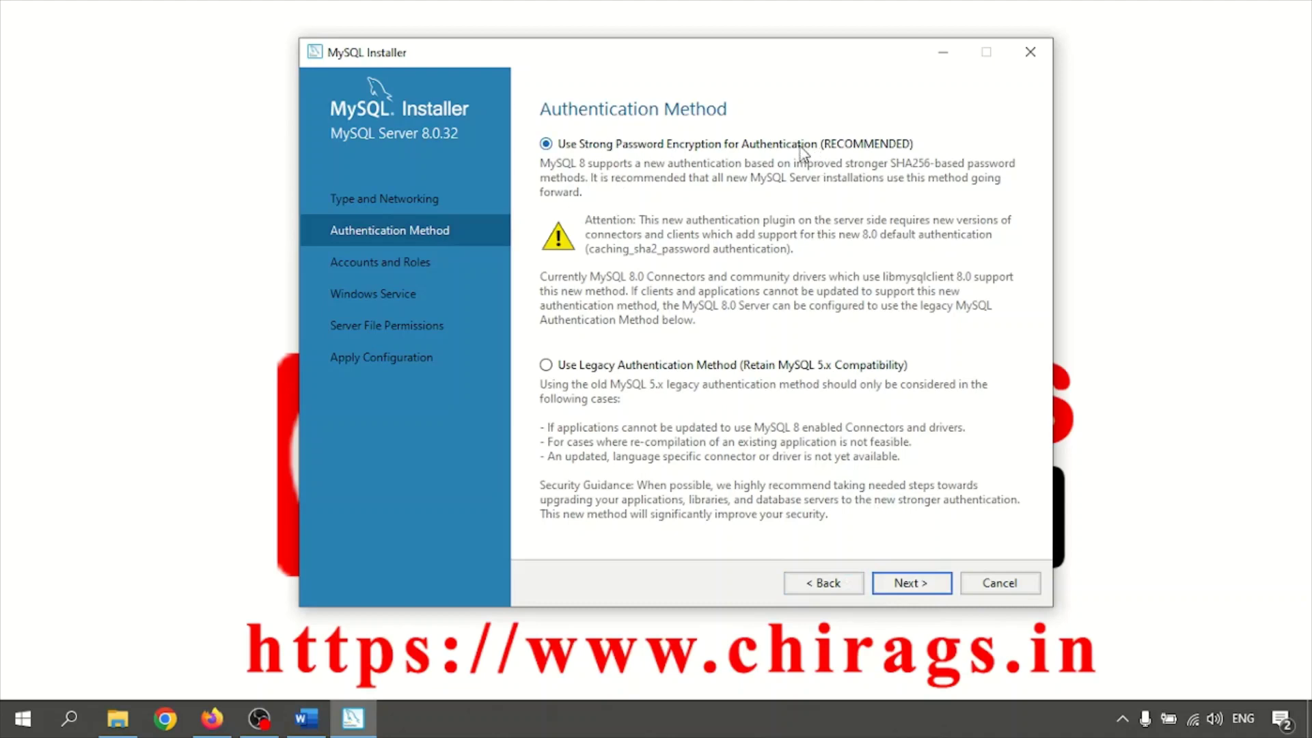
Accept strong password encryption for authentication, then enter and repeat the MySQL root password.
{"action": "left_click", "coordinate": [904, 585]}
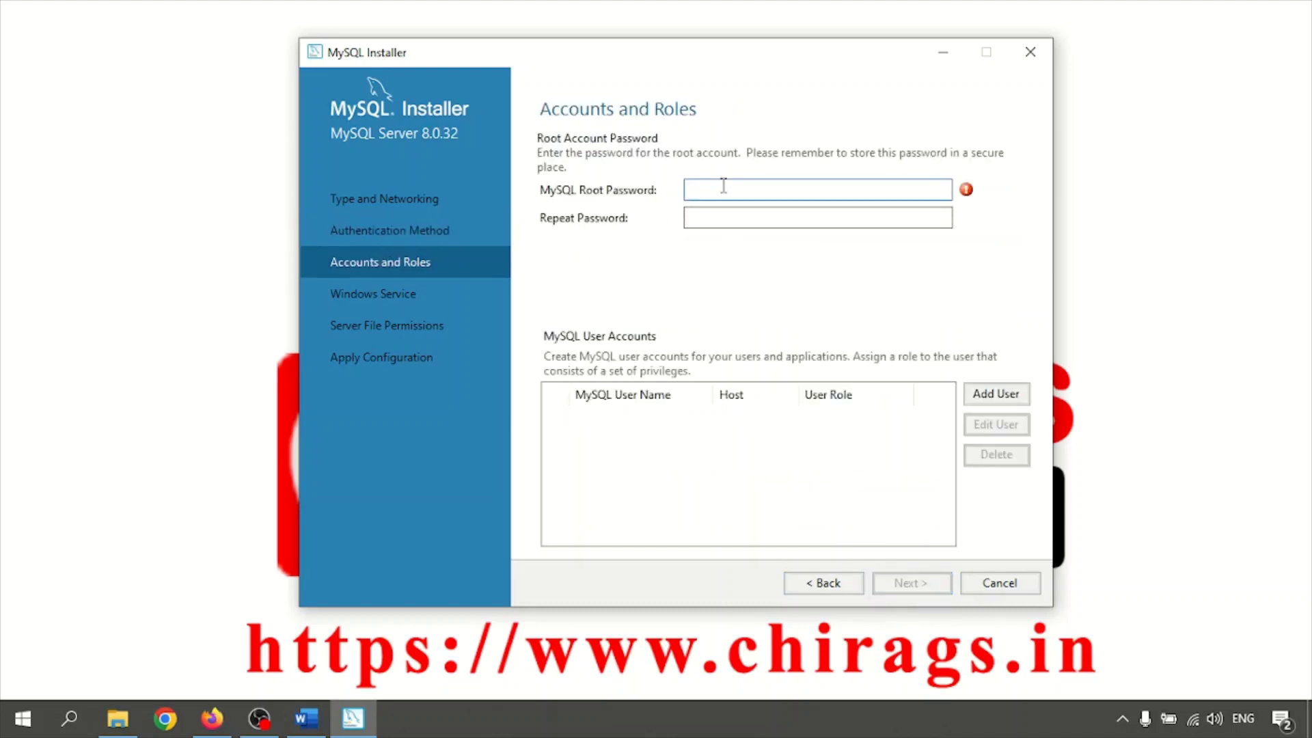
{"action": "type", "text": "••••••••••"}
{"action": "key", "text": "Tab"}
{"action": "type", "text": "•••••••"}
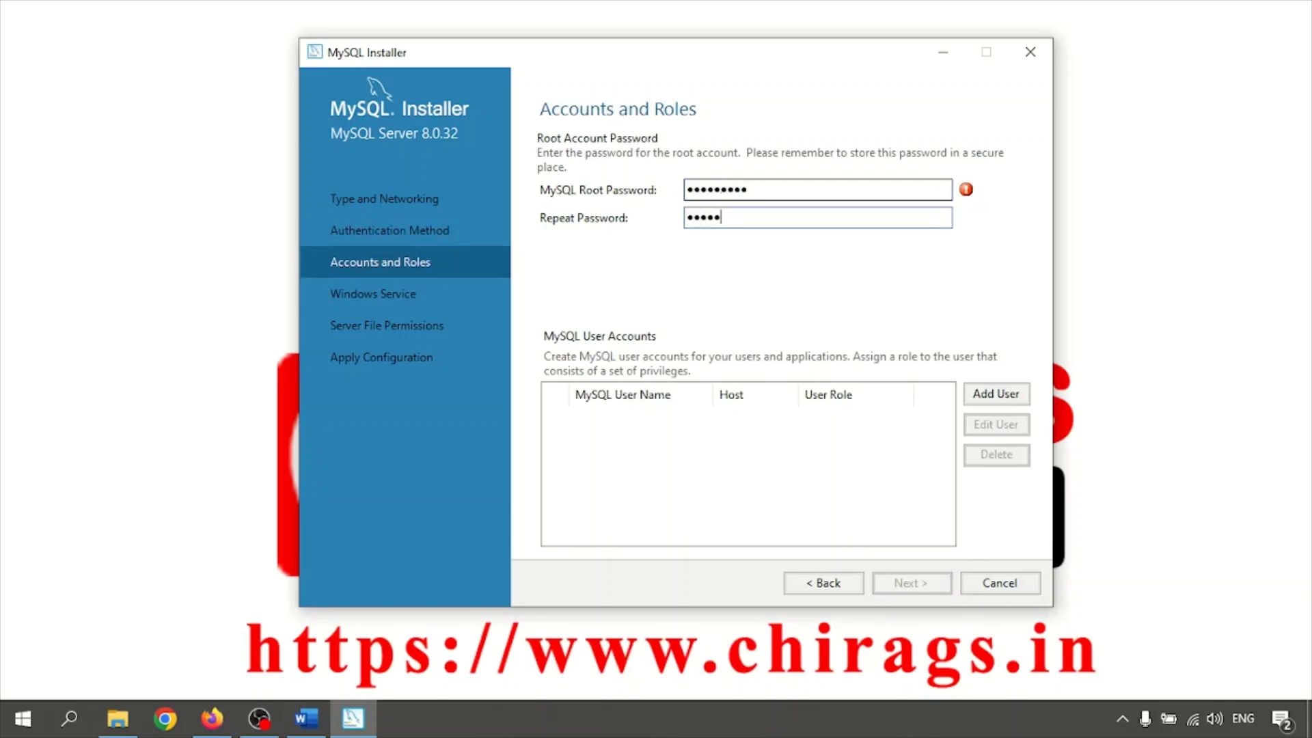
{"action": "type", "text": "••"}
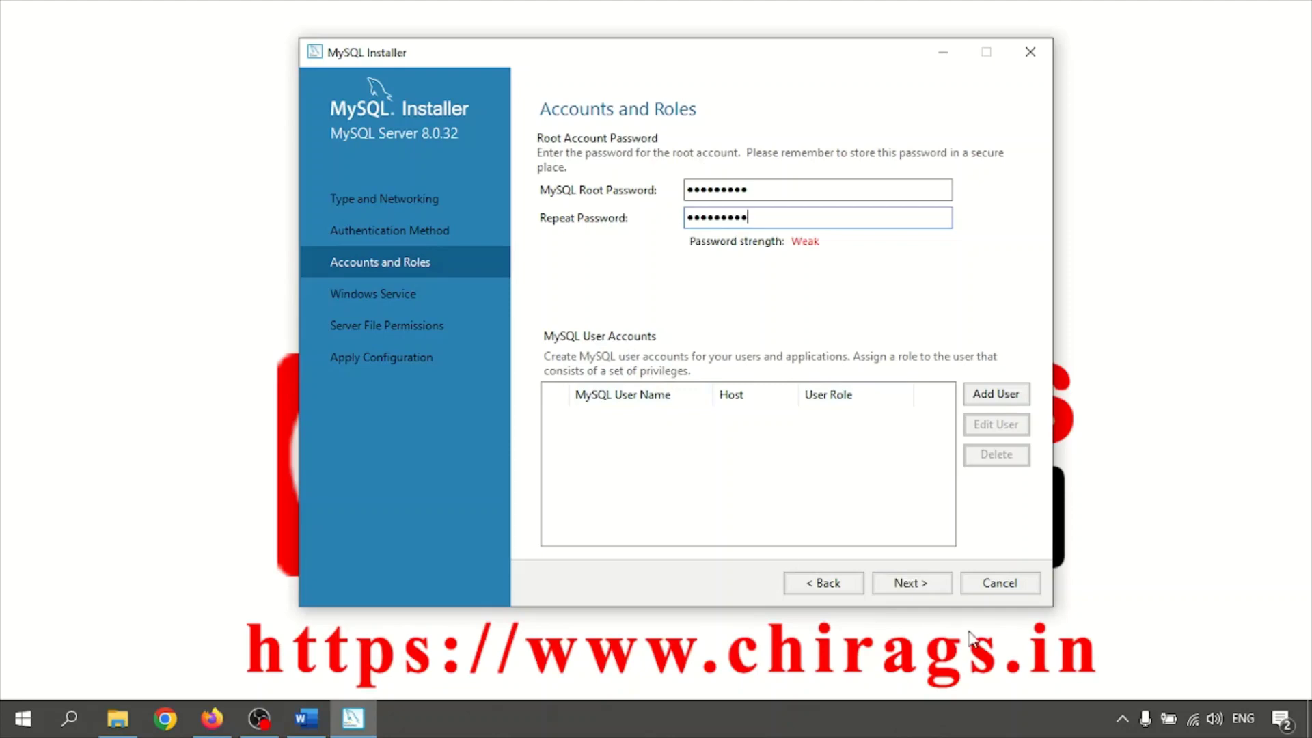
{"action": "left_click", "coordinate": [908, 584]}
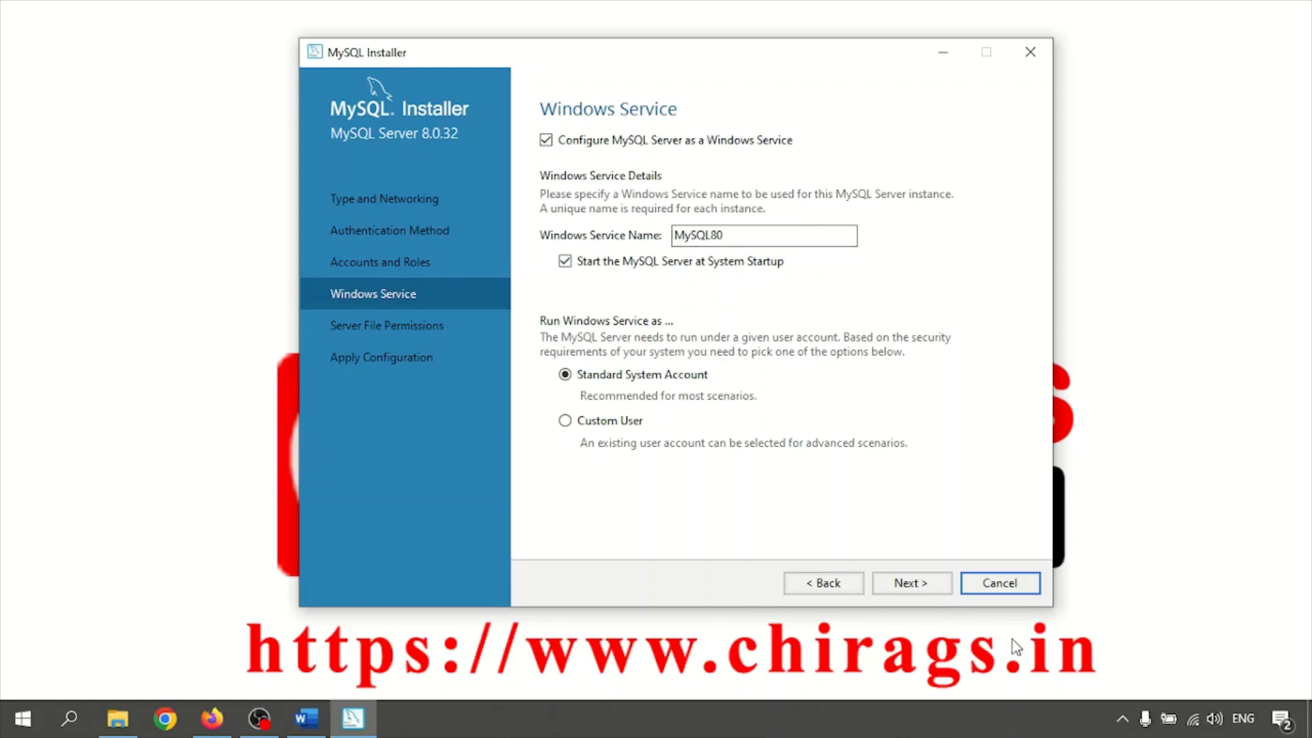
Accept the Windows service MySQL80 under the Standard System Account and the full-access server file permissions.
{"action": "left_click", "coordinate": [901, 586]}
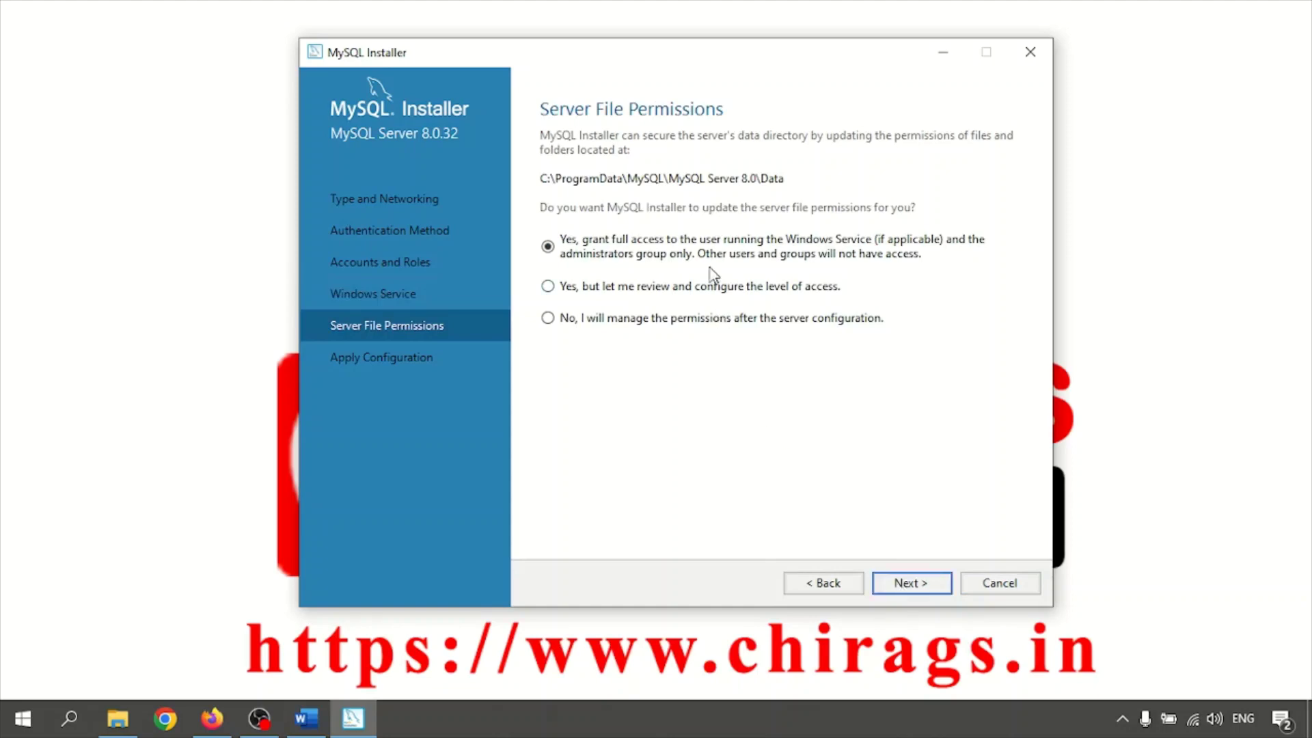
{"action": "left_click", "coordinate": [912, 582]}
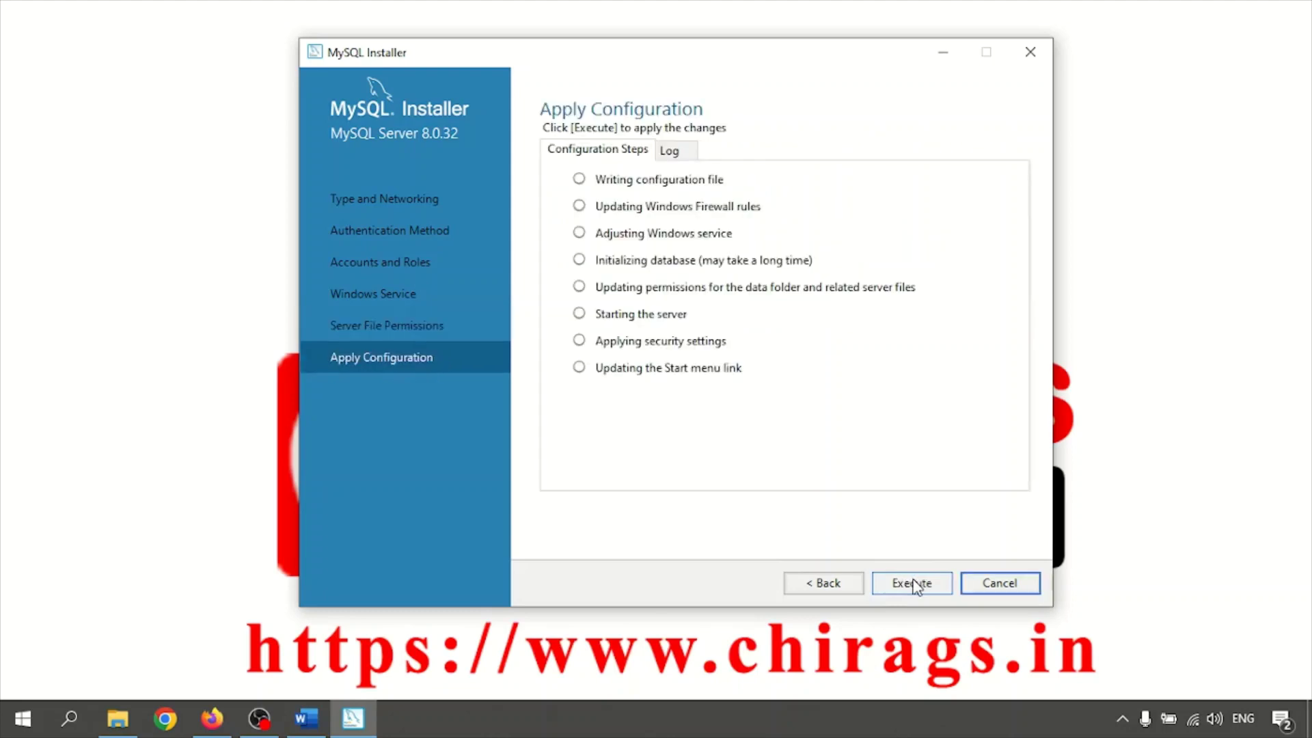
Apply the MySQL Server 8.0.32 configuration and finish the installation with MySQL Workbench set to start after setup.
{"action": "left_click", "coordinate": [916, 585]}
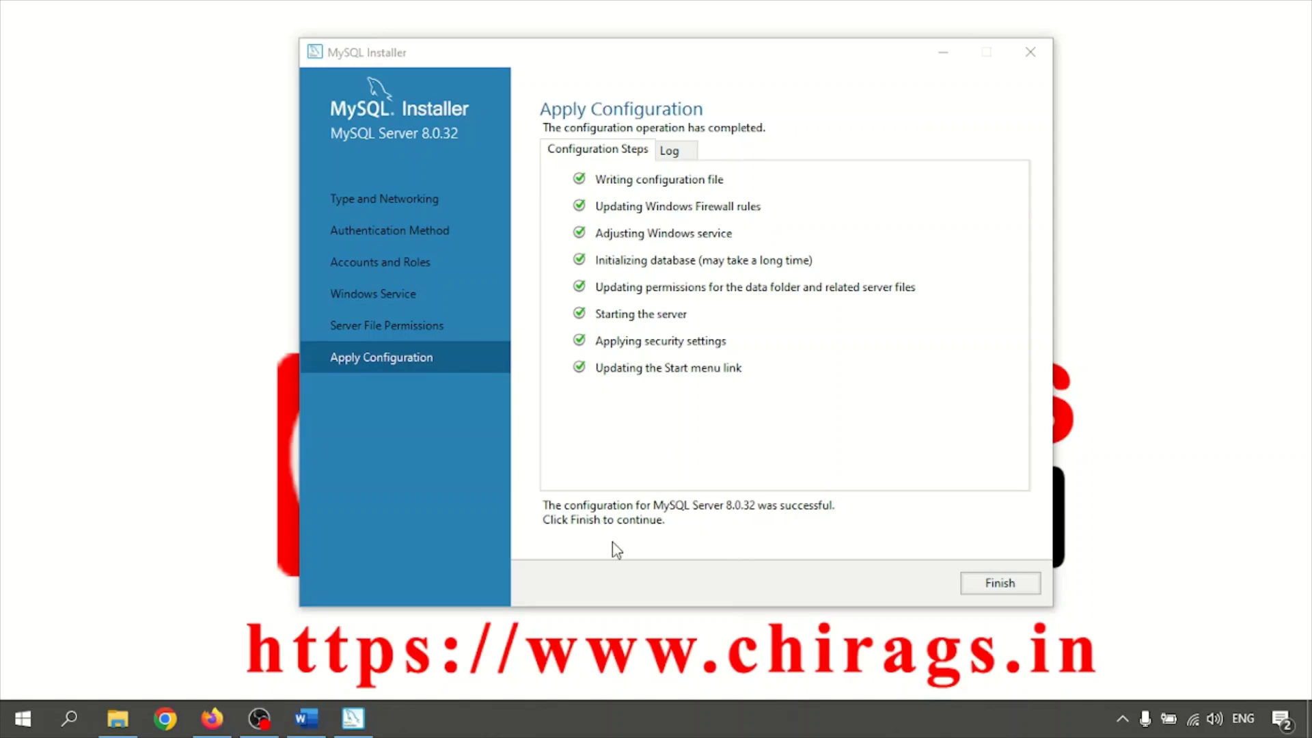
{"action": "left_click", "coordinate": [990, 585]}
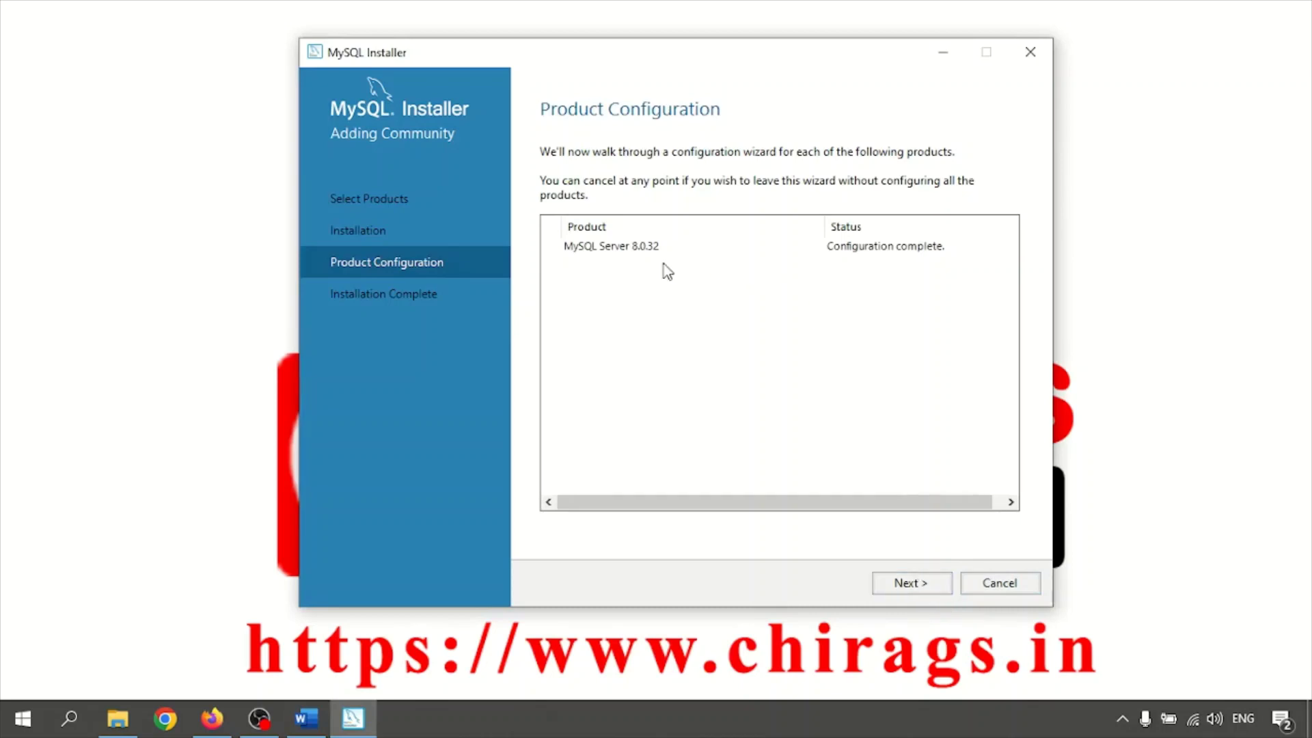
{"action": "left_click", "coordinate": [916, 585]}
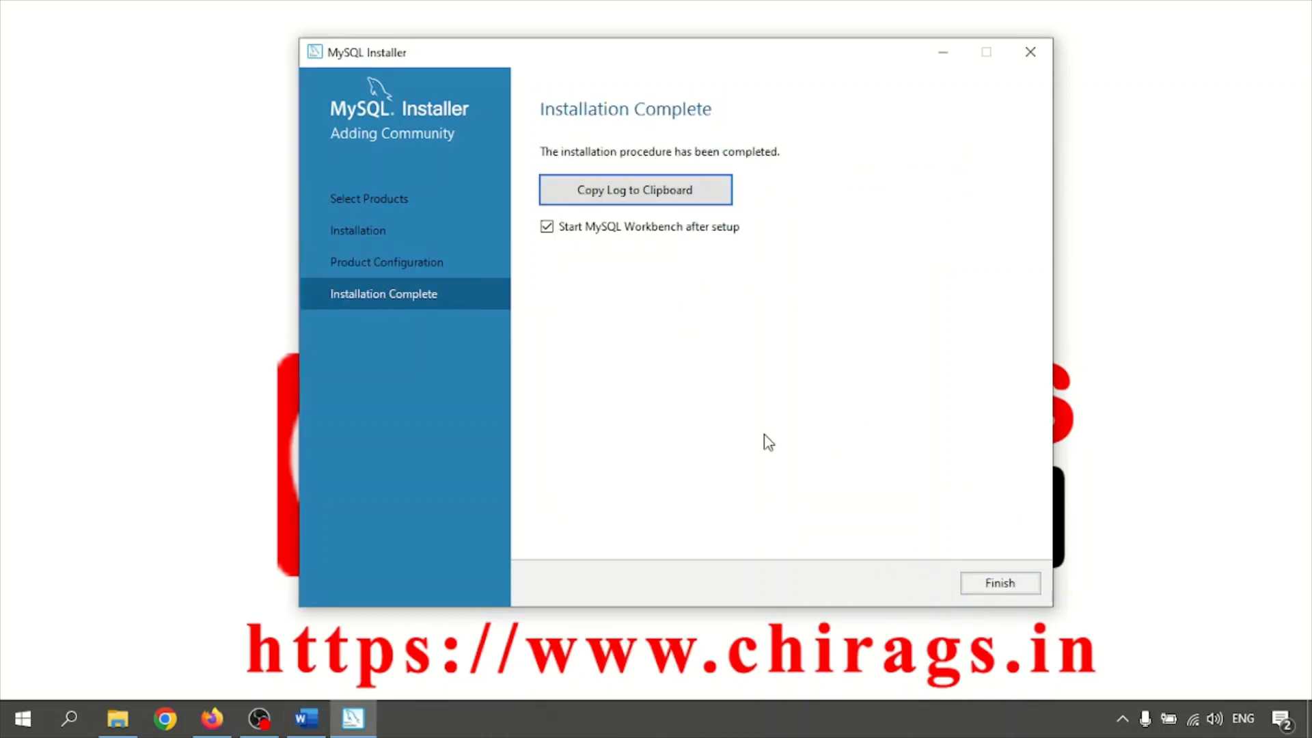
{"action": "left_click", "coordinate": [1000, 583]}
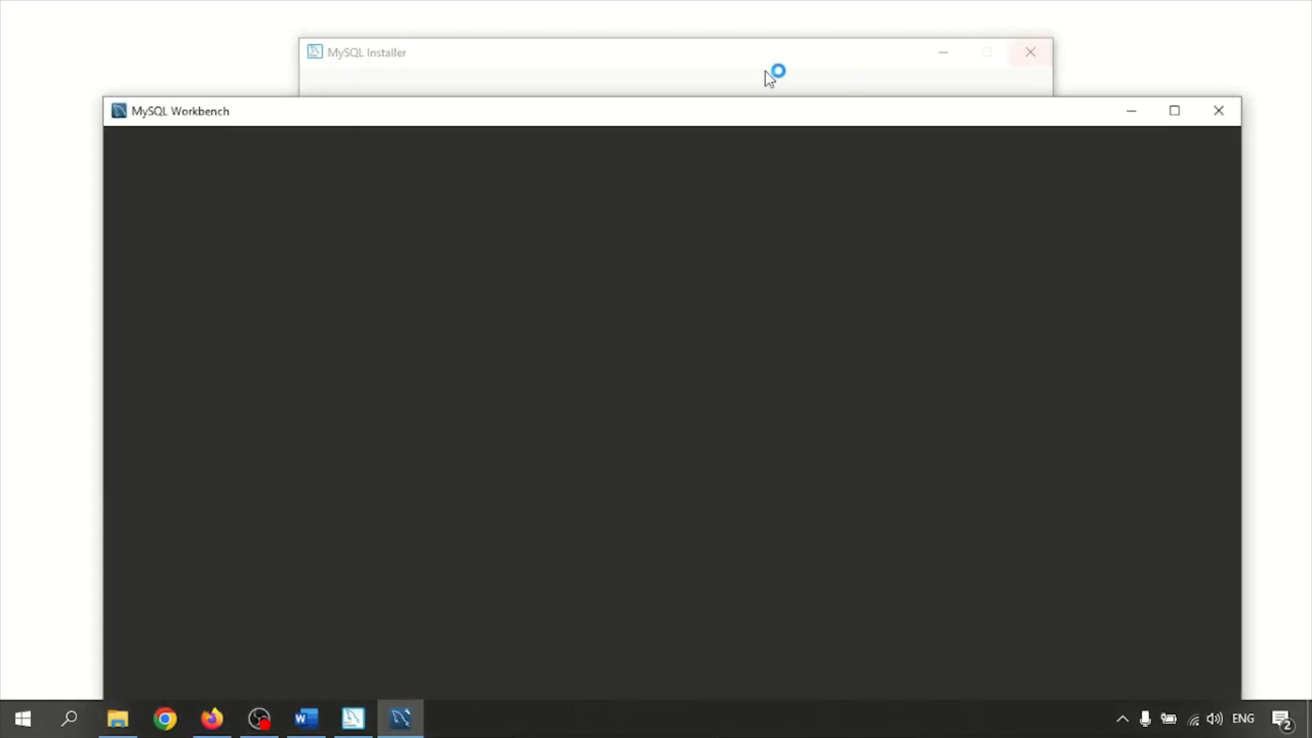
Close MySQL Installer and maximize the MySQL Workbench window.
{"action": "left_click", "coordinate": [749, 55]}
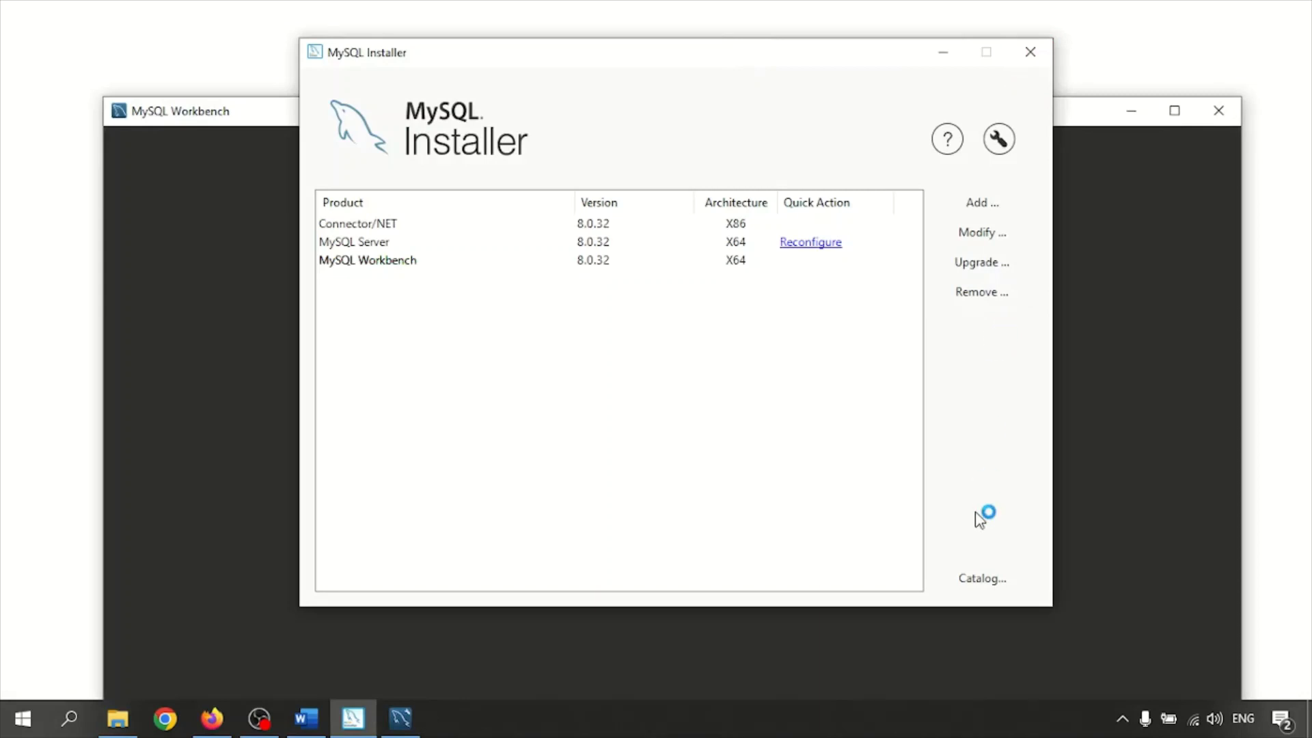
{"action": "left_click", "coordinate": [1030, 52]}
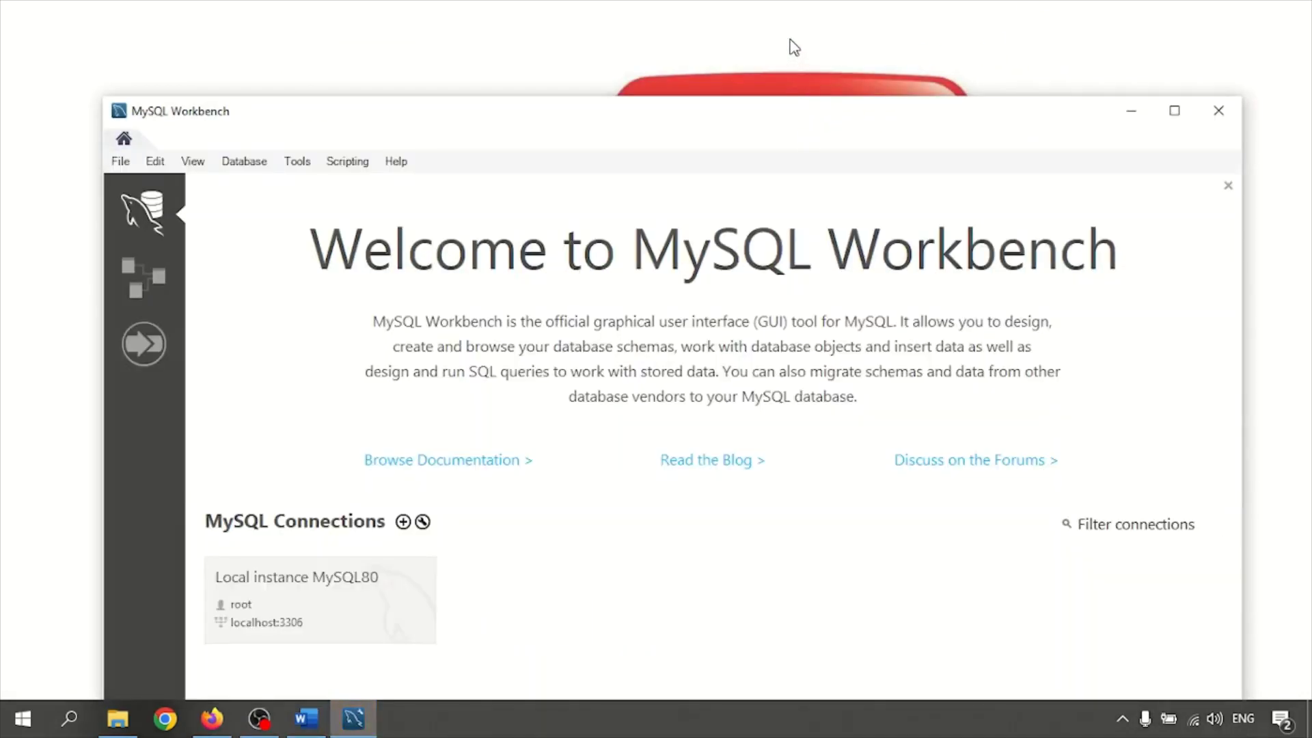
{"action": "left_click_drag", "start_coordinate": [729, 109], "coordinate": [719, 64]}
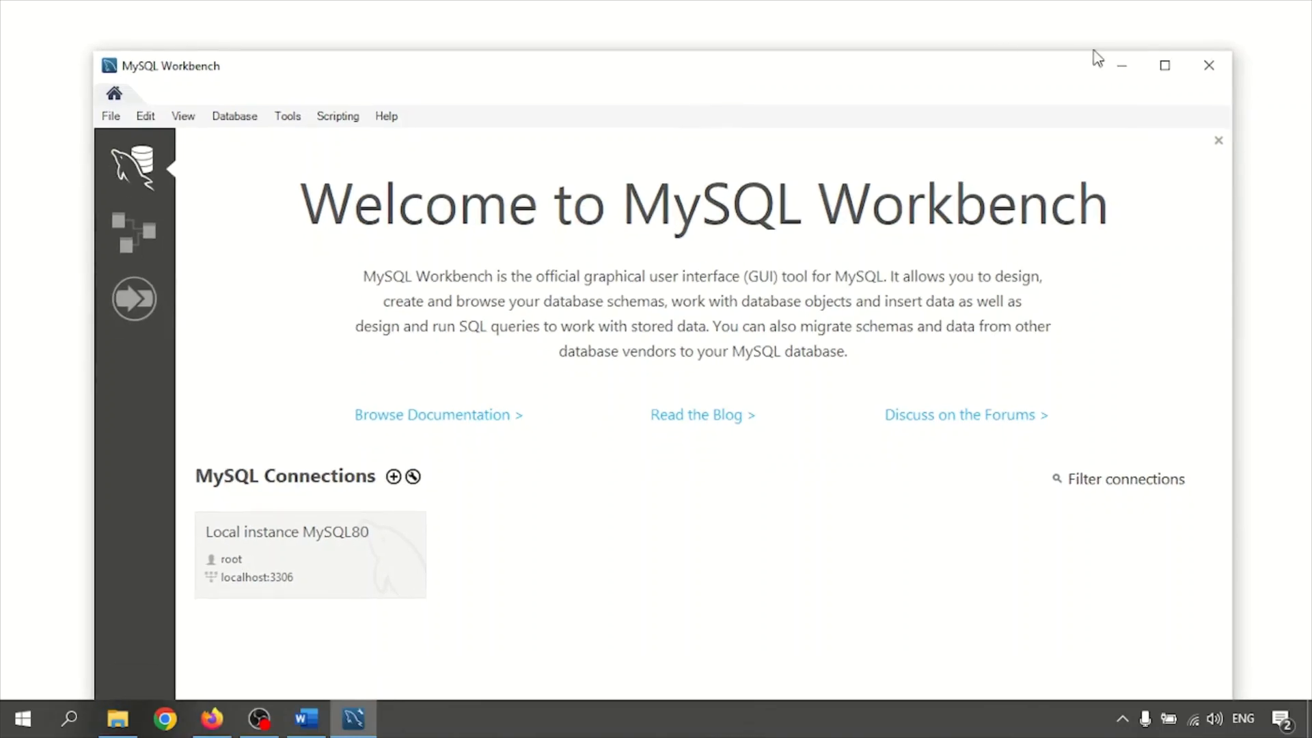
{"action": "left_click", "coordinate": [1161, 66]}
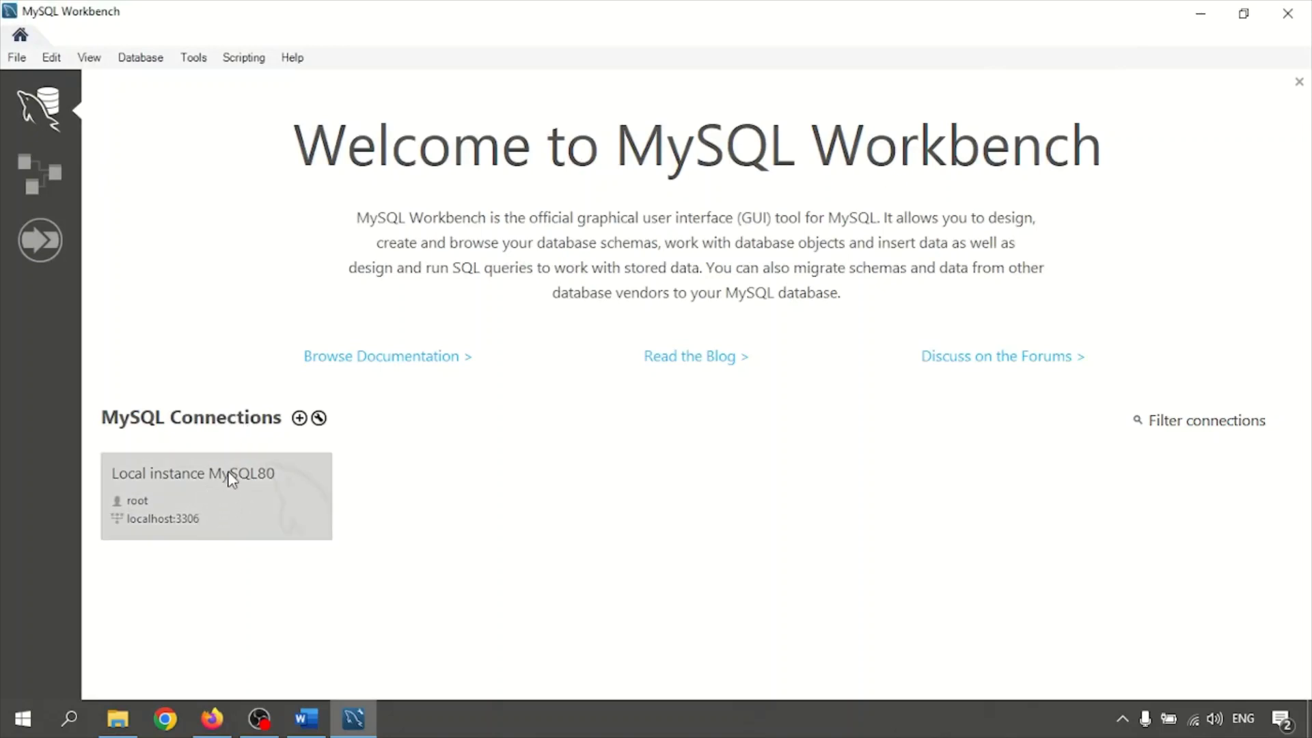
Connect to Local instance MySQL80 as root by entering the root account password.
{"action": "left_click", "coordinate": [176, 528]}
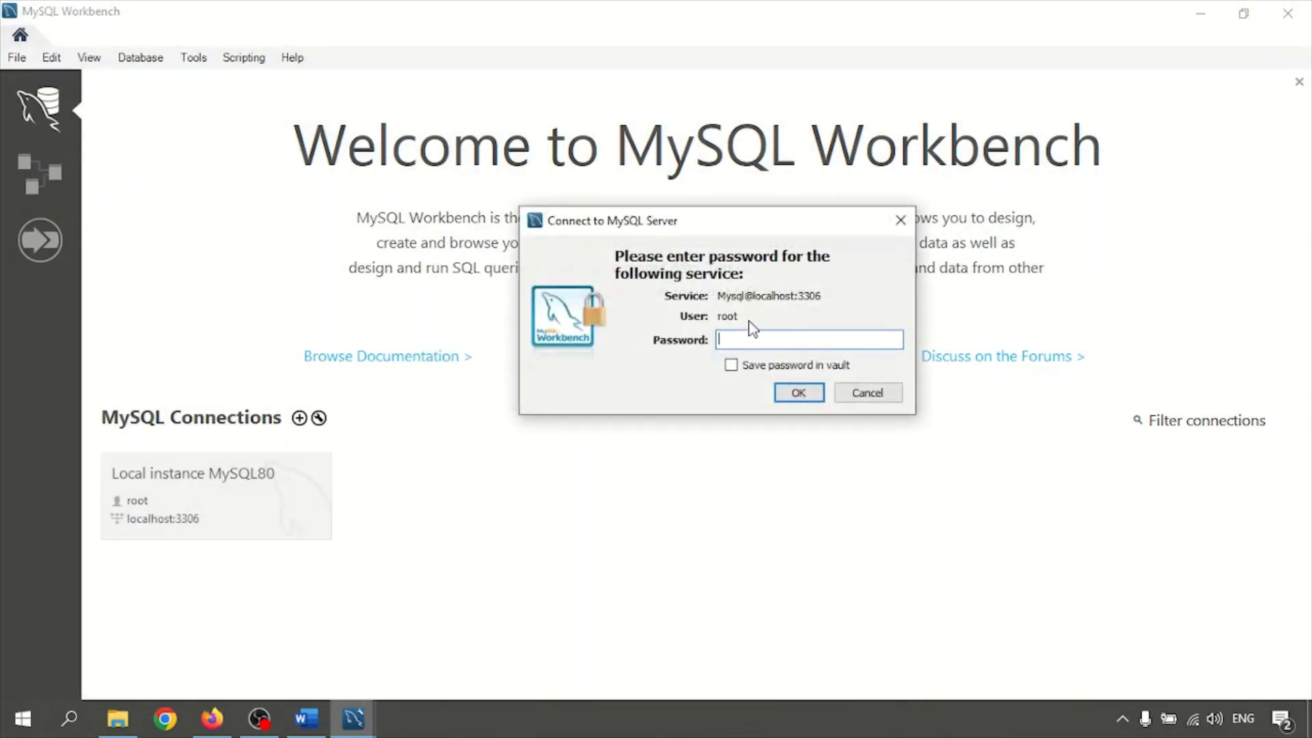
{"action": "type", "text": "**"}
{"action": "left_click", "coordinate": [797, 393]}
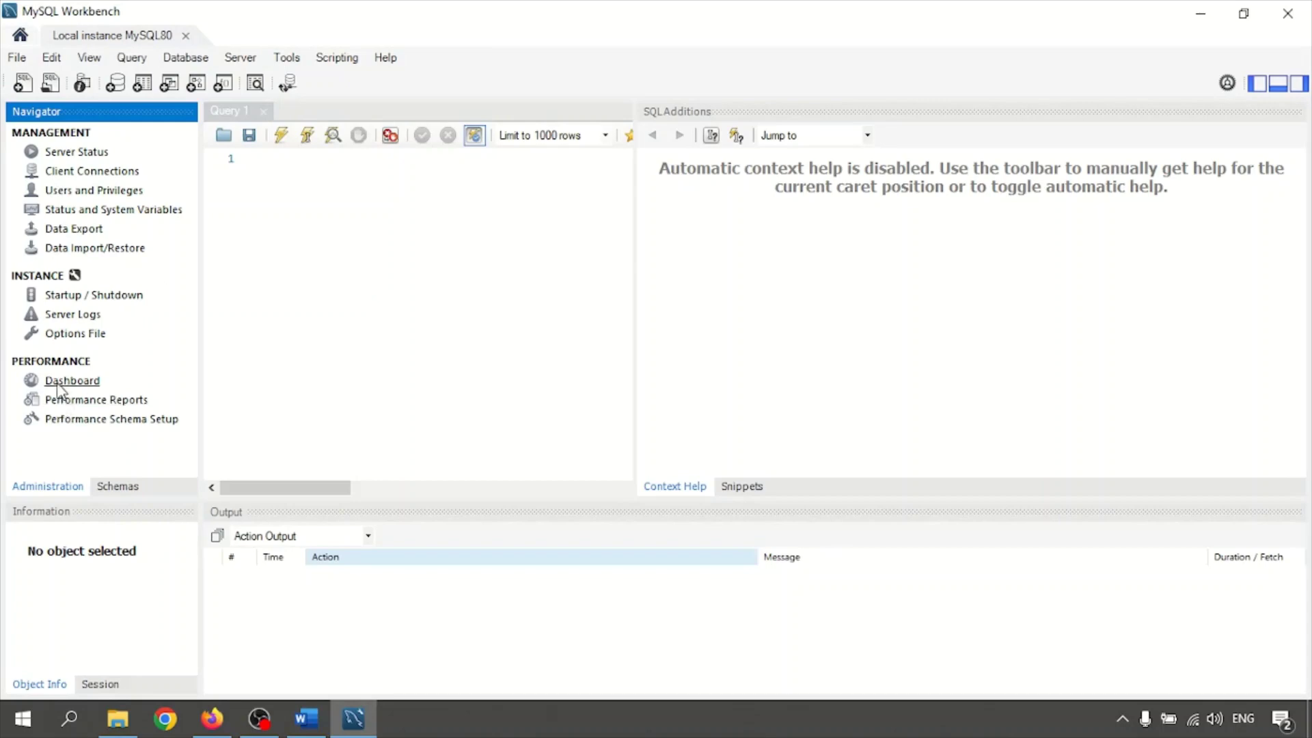
Examine the sys schema's contents and available actions, along with the server's administration options.
{"action": "left_click", "coordinate": [109, 487]}
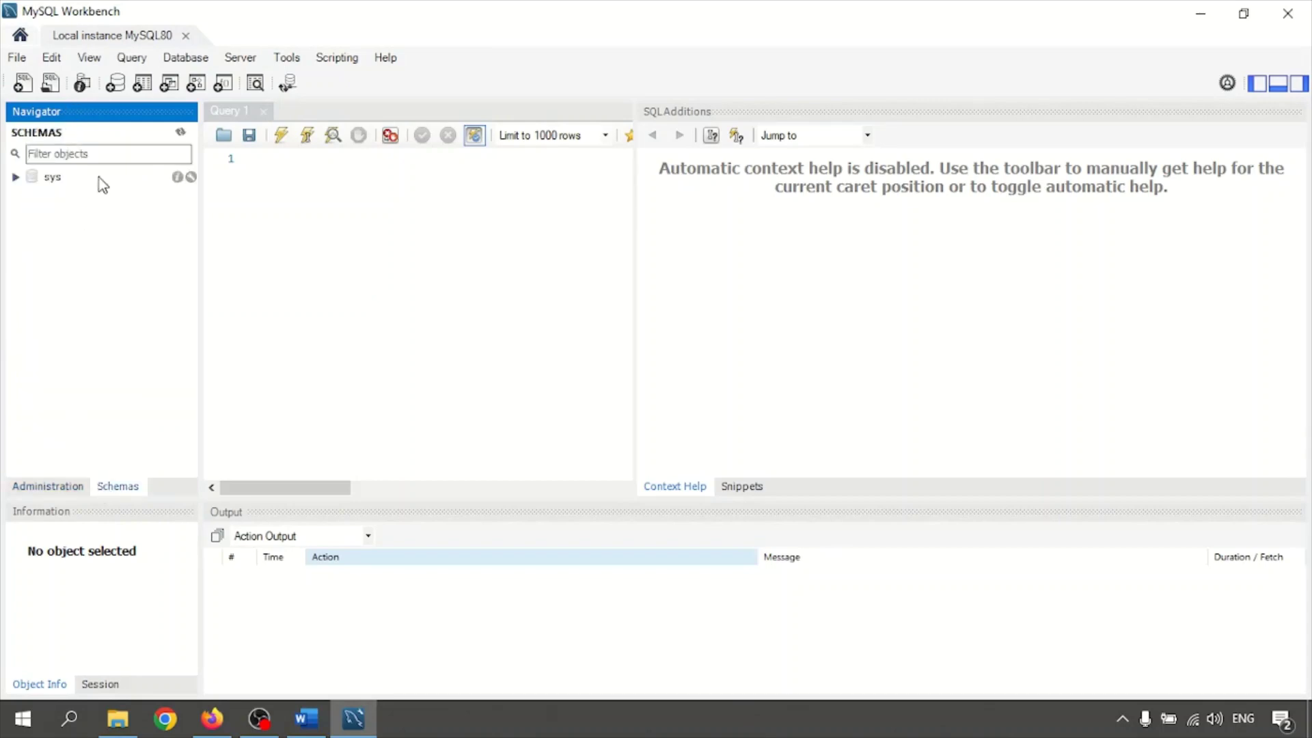
{"action": "left_click", "coordinate": [16, 178]}
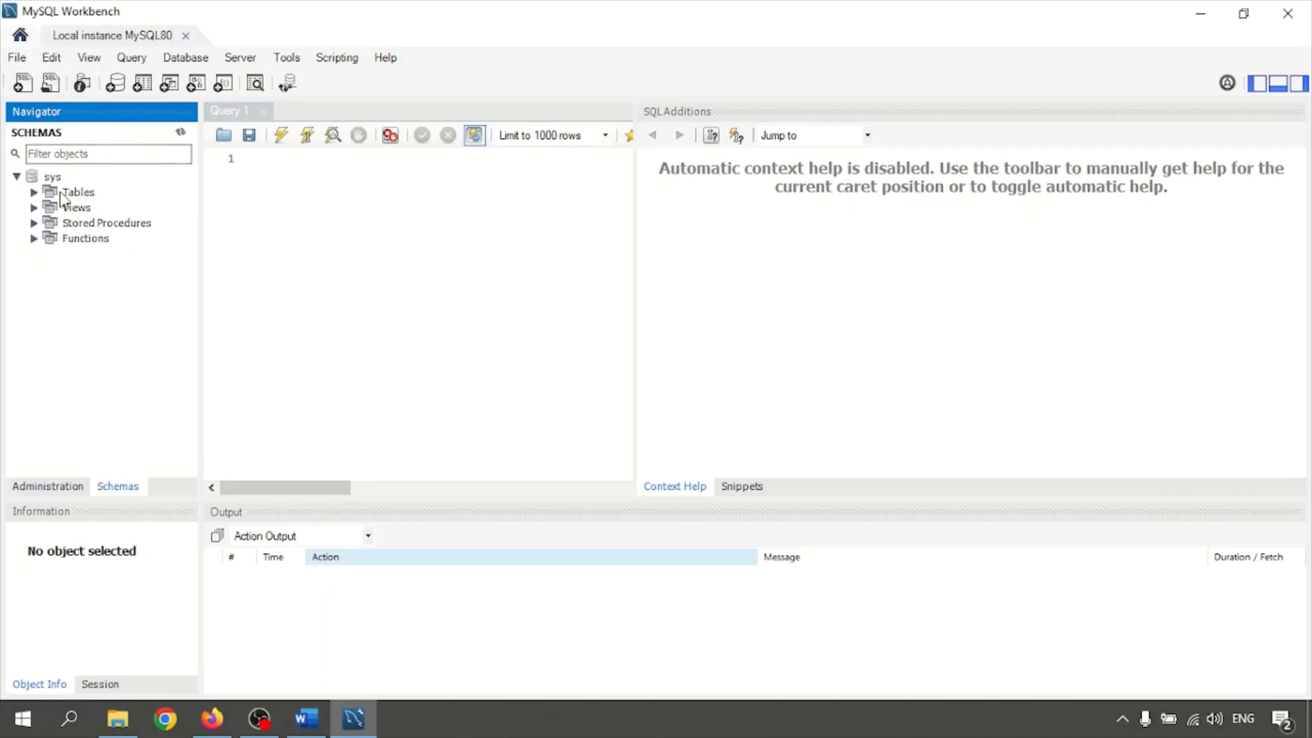
{"action": "left_click", "coordinate": [17, 178]}
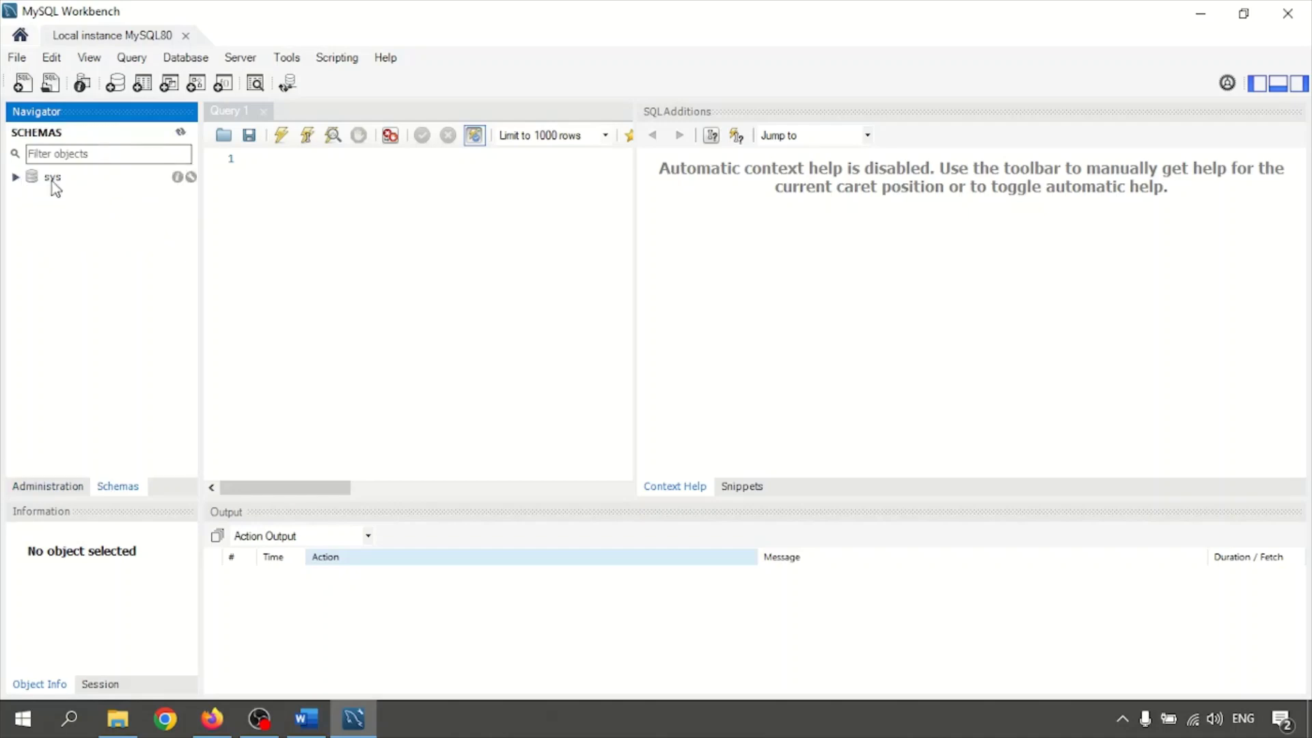
{"action": "left_click", "coordinate": [55, 487]}
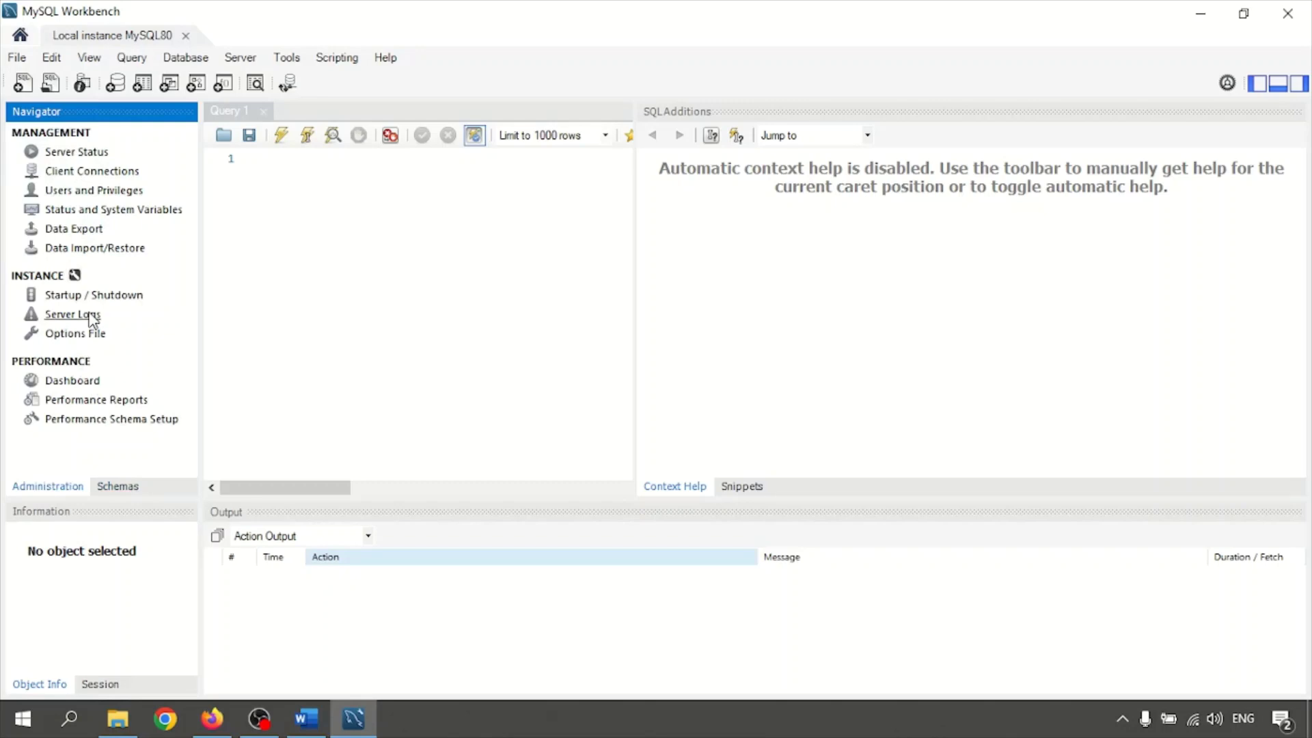
{"action": "left_click", "coordinate": [117, 486]}
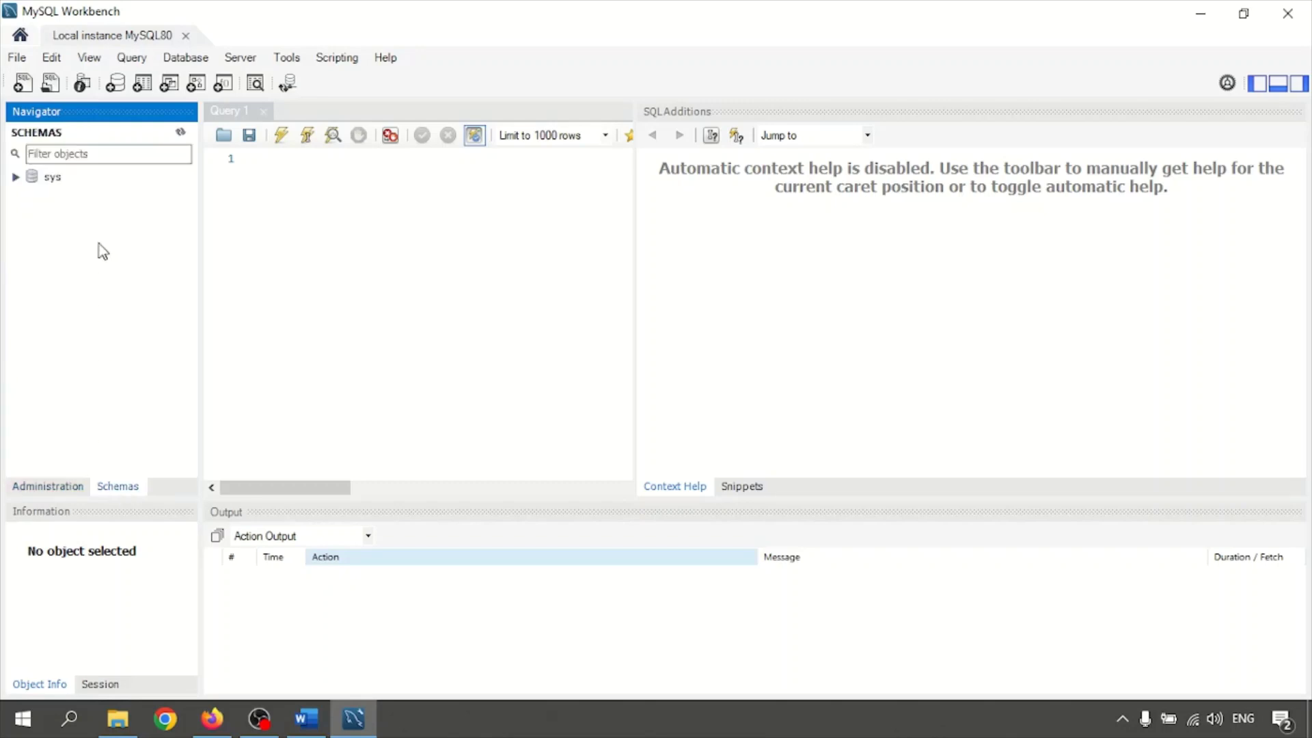
{"action": "right_click", "coordinate": [43, 177]}
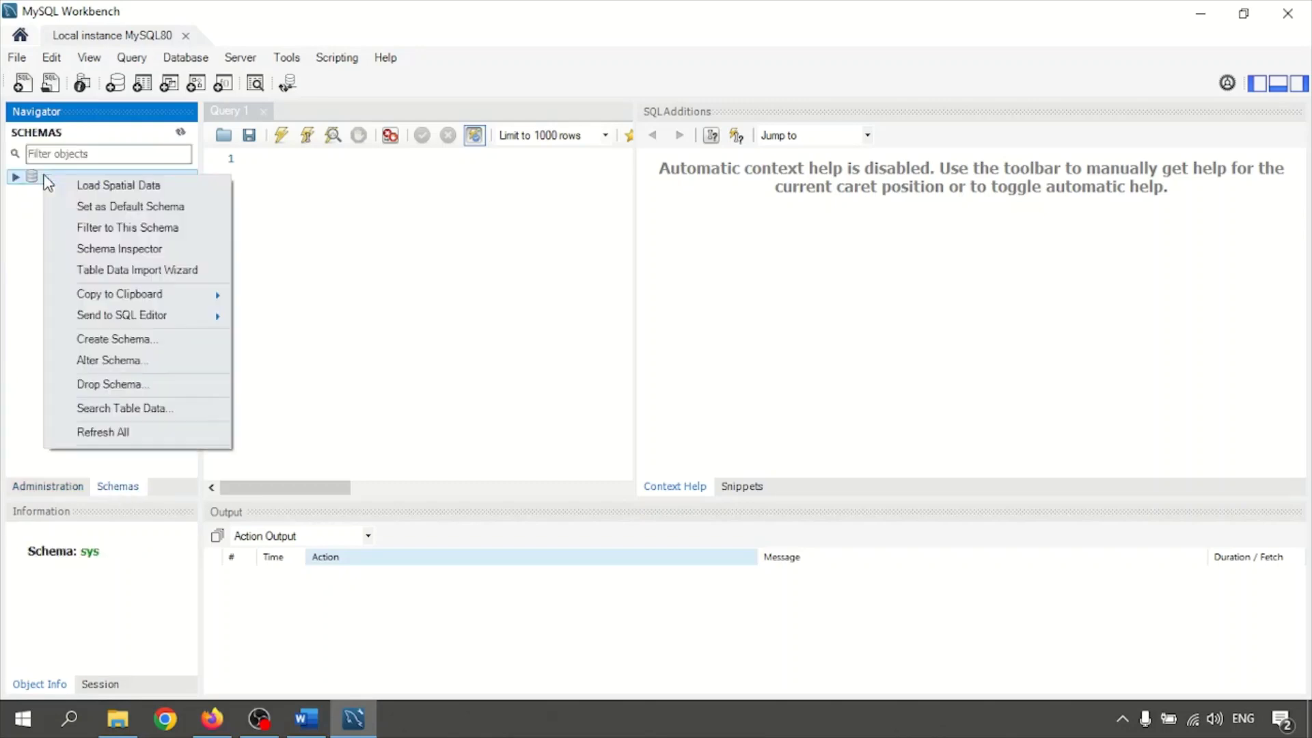
{"action": "left_click", "coordinate": [29, 236]}
{"action": "left_click", "coordinate": [62, 487]}
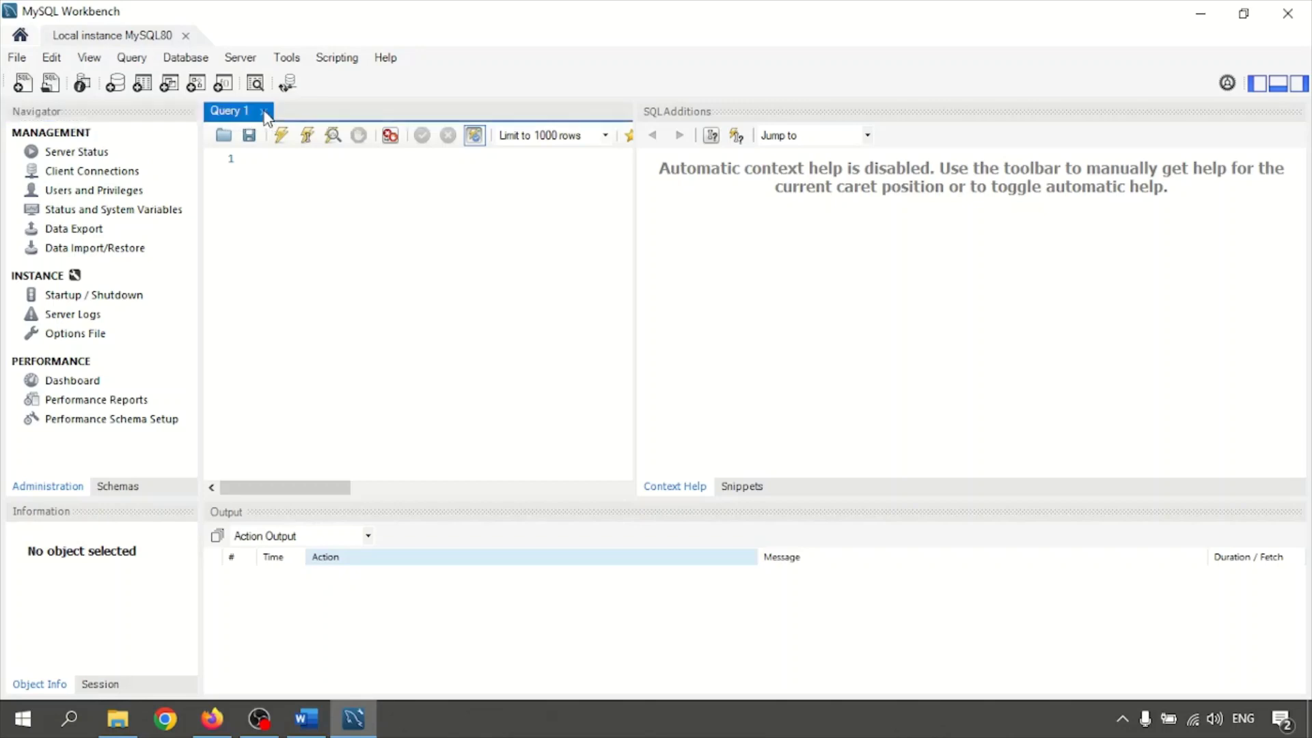
Close the empty Query 1 editor and look over the available database commands.
{"action": "left_click", "coordinate": [262, 112]}
{"action": "left_click", "coordinate": [187, 60]}
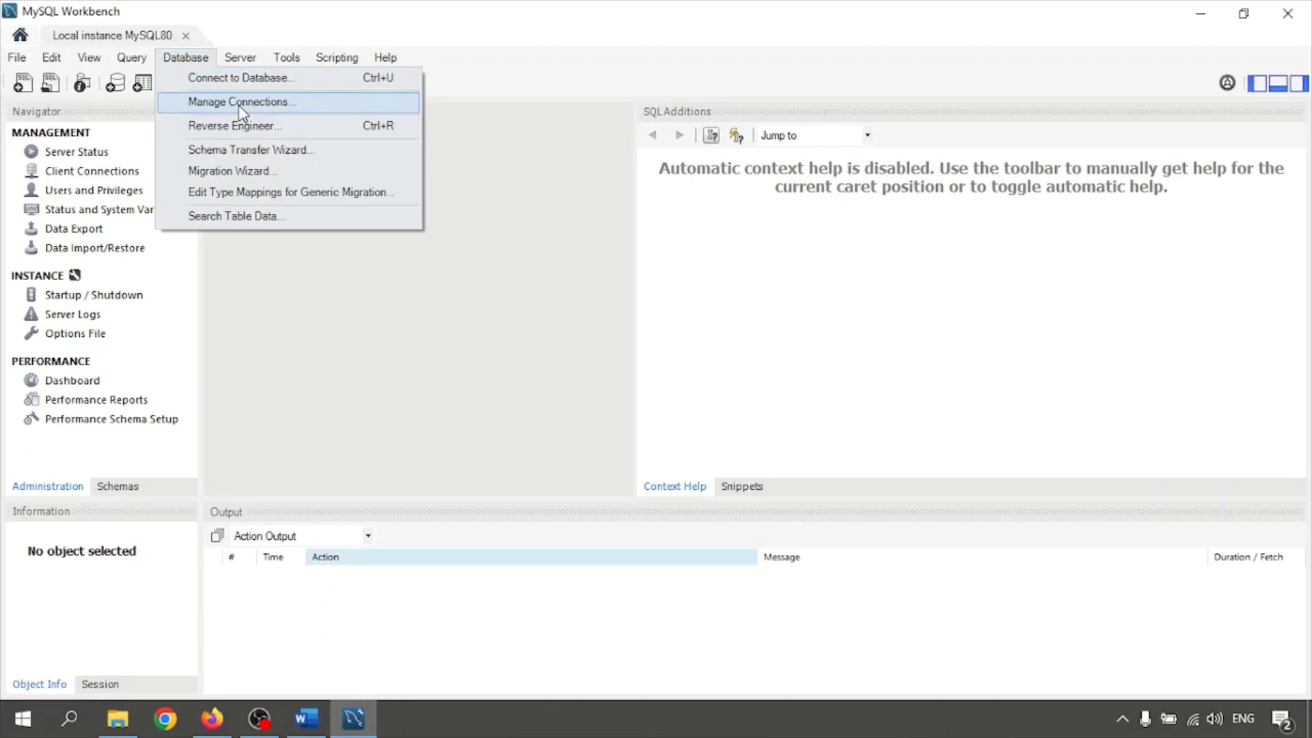
{"action": "left_click", "coordinate": [621, 17]}
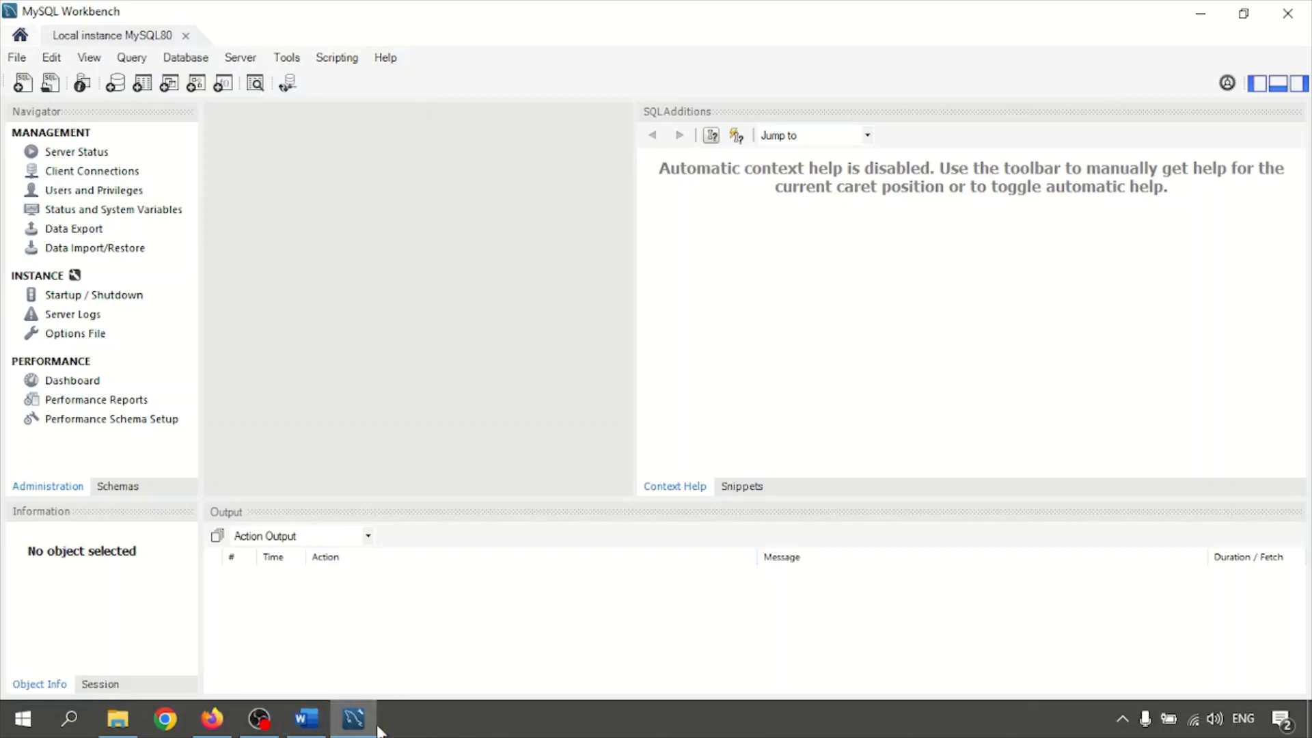
Switch to the Word tutorial document, change its title to "How to install MySQL and Workbench in Windows" and save it.
{"action": "left_click", "coordinate": [306, 718]}
{"action": "left_click", "coordinate": [578, 208]}
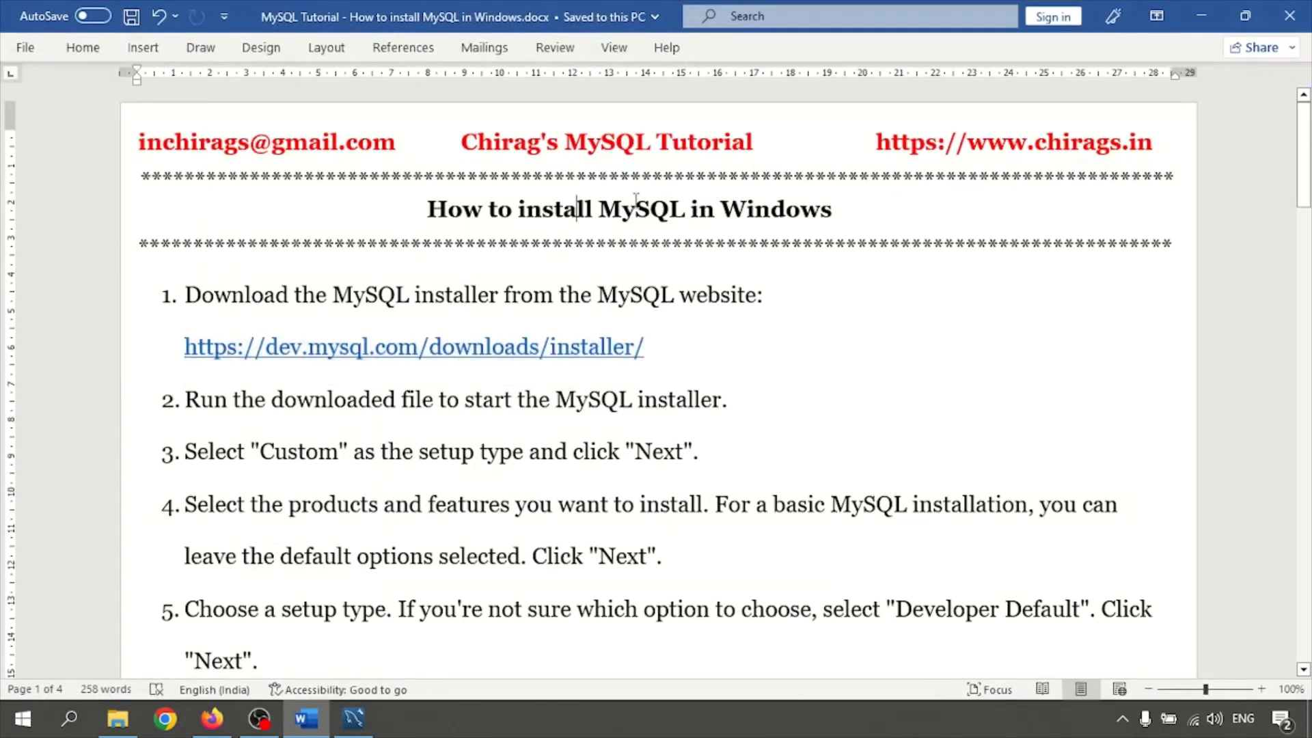
{"action": "left_click_drag", "start_coordinate": [619, 205], "coordinate": [845, 206]}
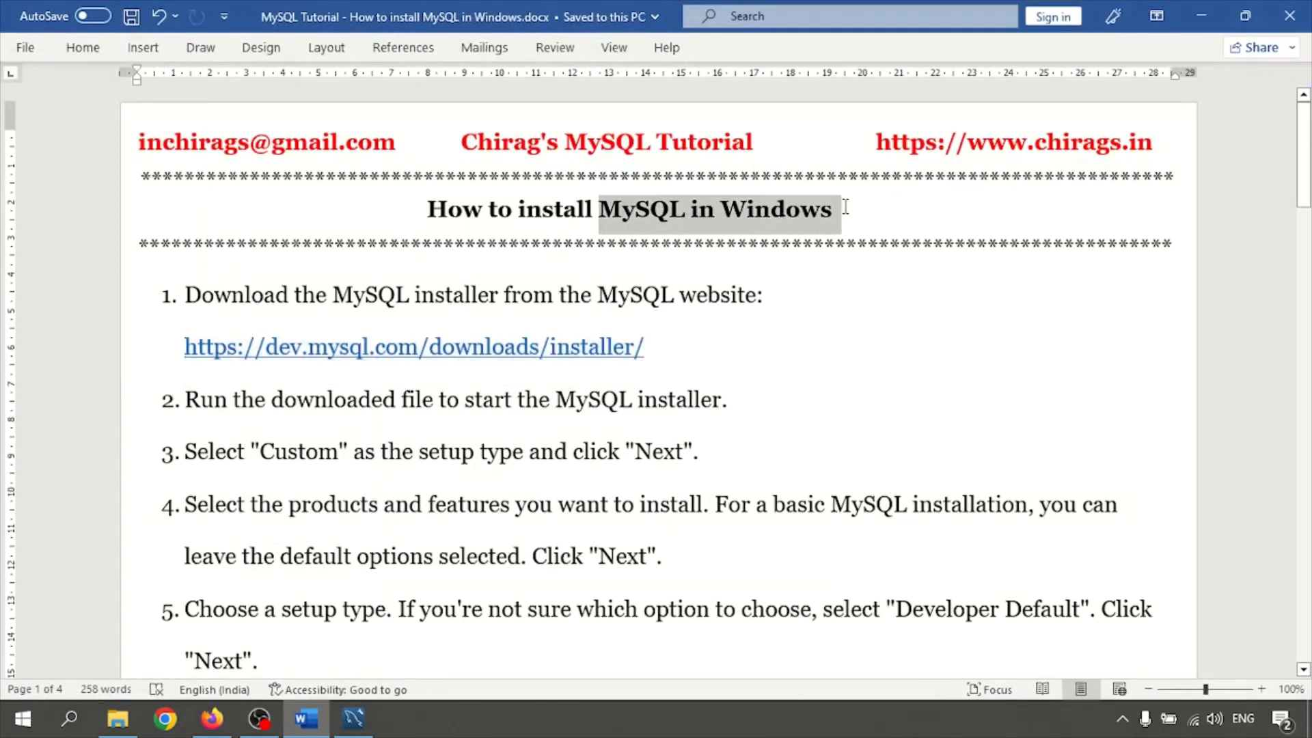
{"action": "left_click", "coordinate": [700, 400]}
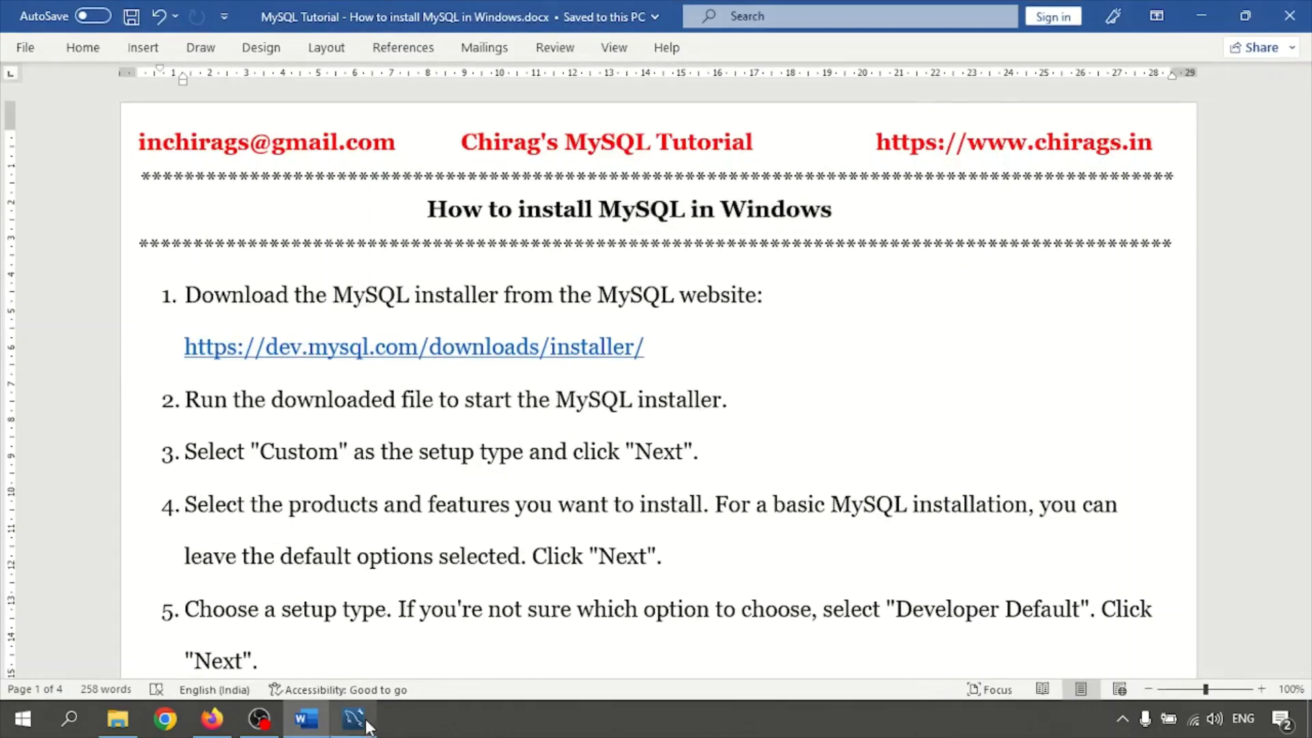
{"action": "left_click", "coordinate": [689, 209]}
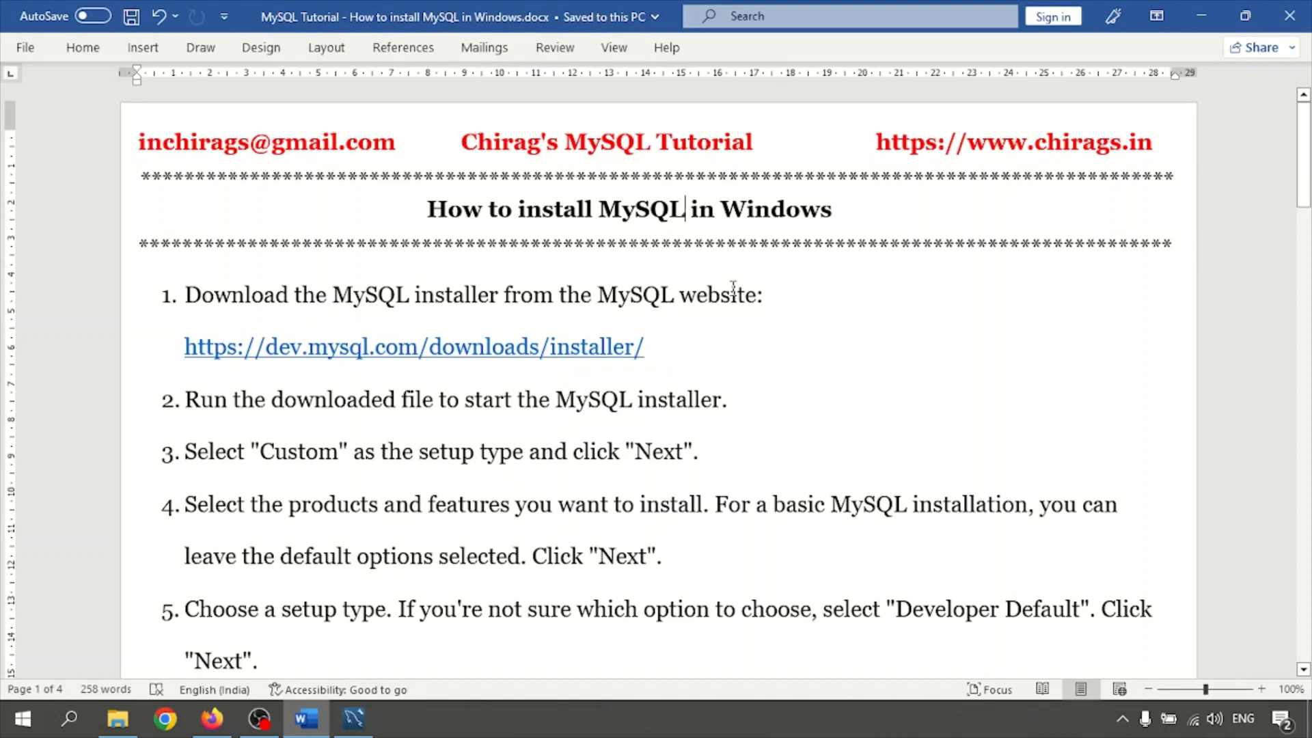
{"action": "type", "text": "and Wor"}
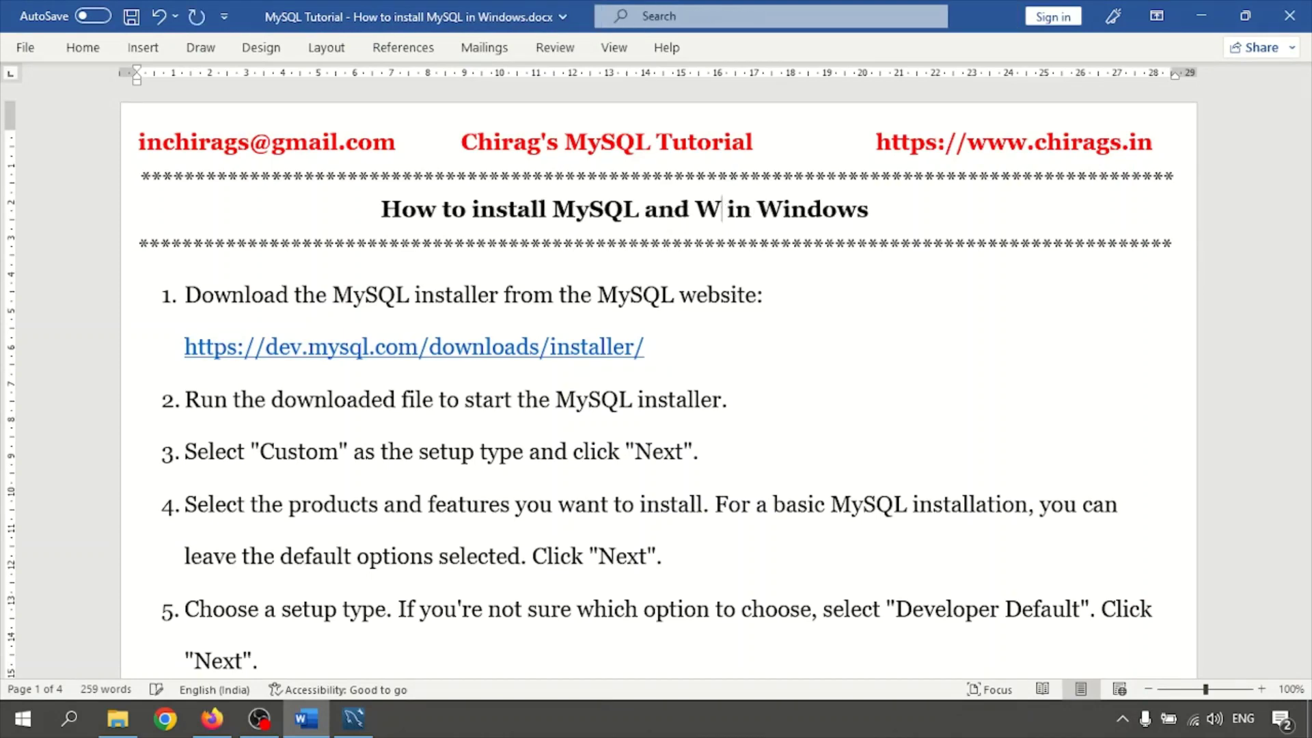
{"action": "type", "text": "kbench"}
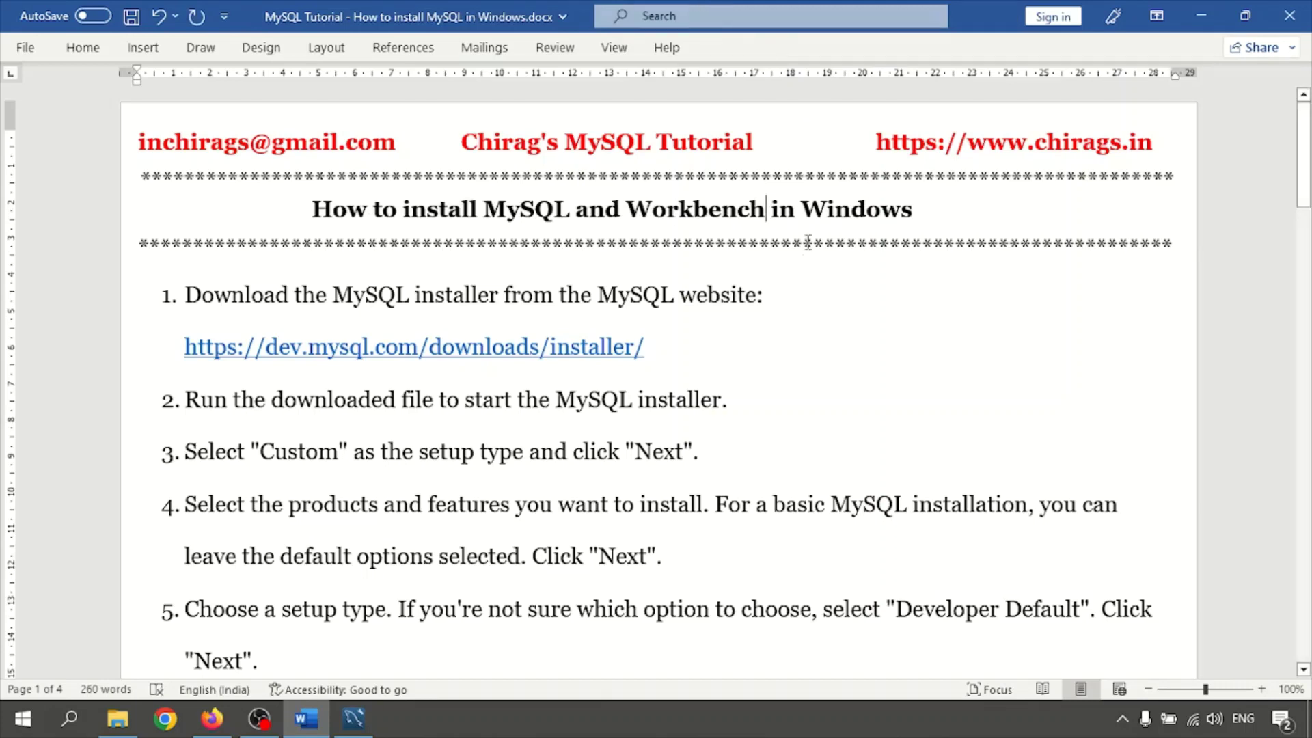
{"action": "left_click", "coordinate": [647, 301]}
{"action": "key", "text": "ctrl+s"}
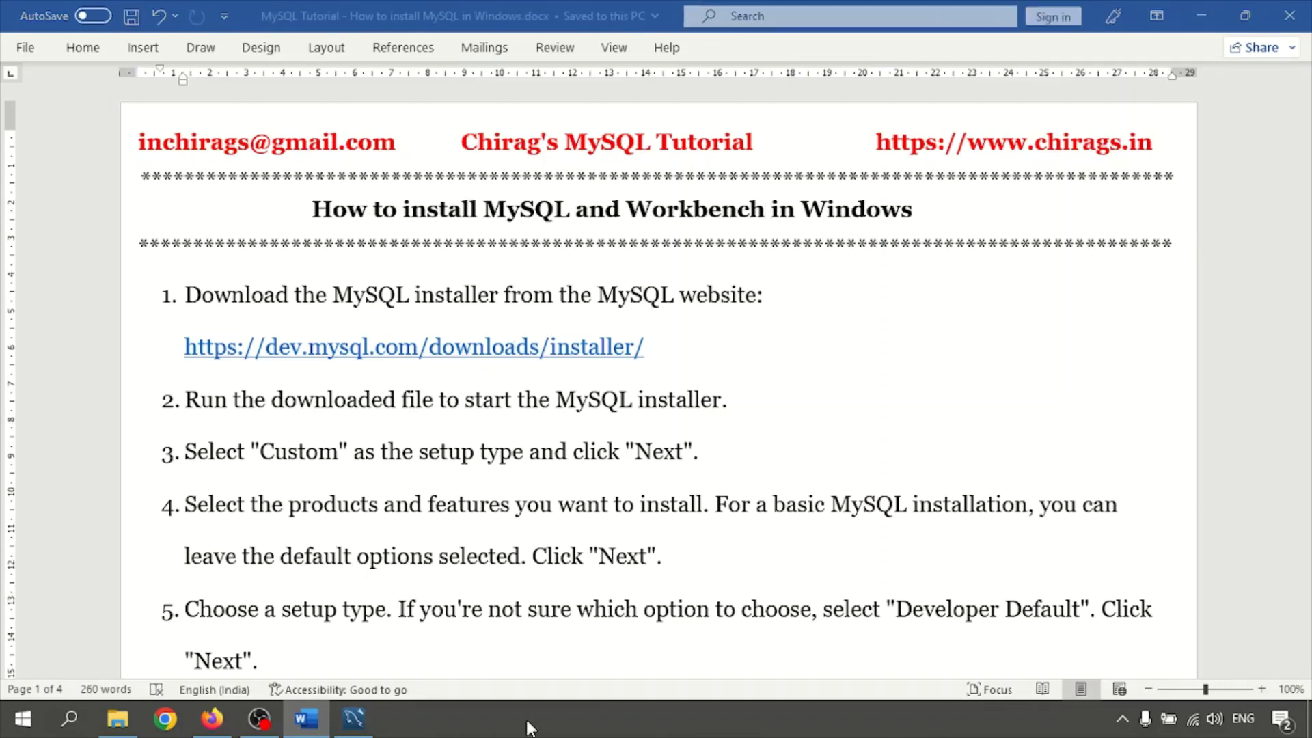